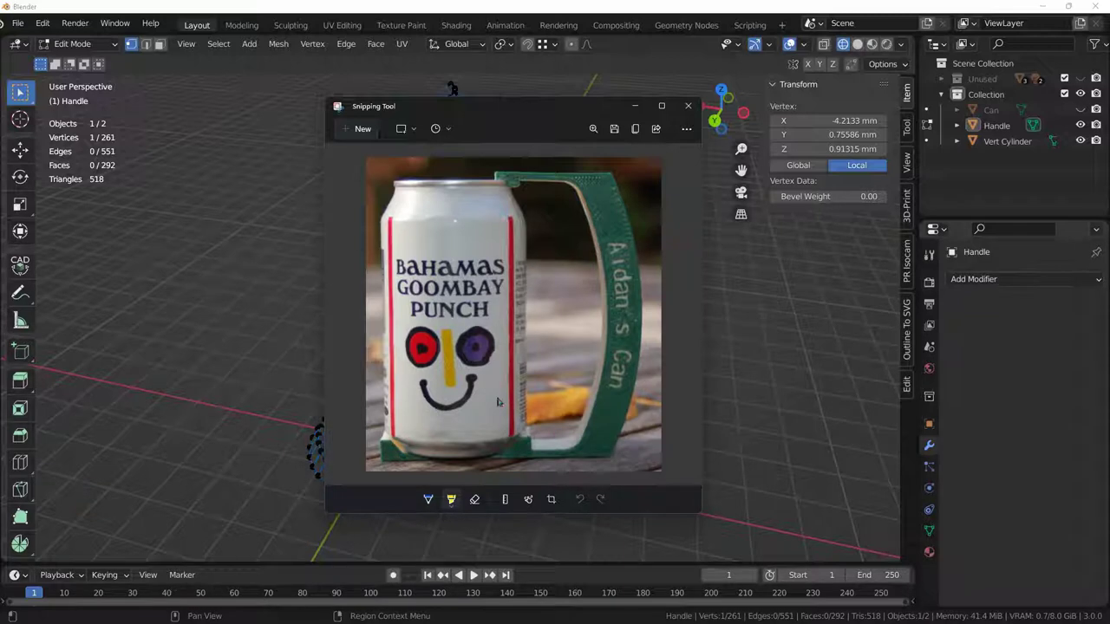
Move the reference photo of the can out of the way and examine the handle mesh from several sides.
drag(370, 133, 380, 134)
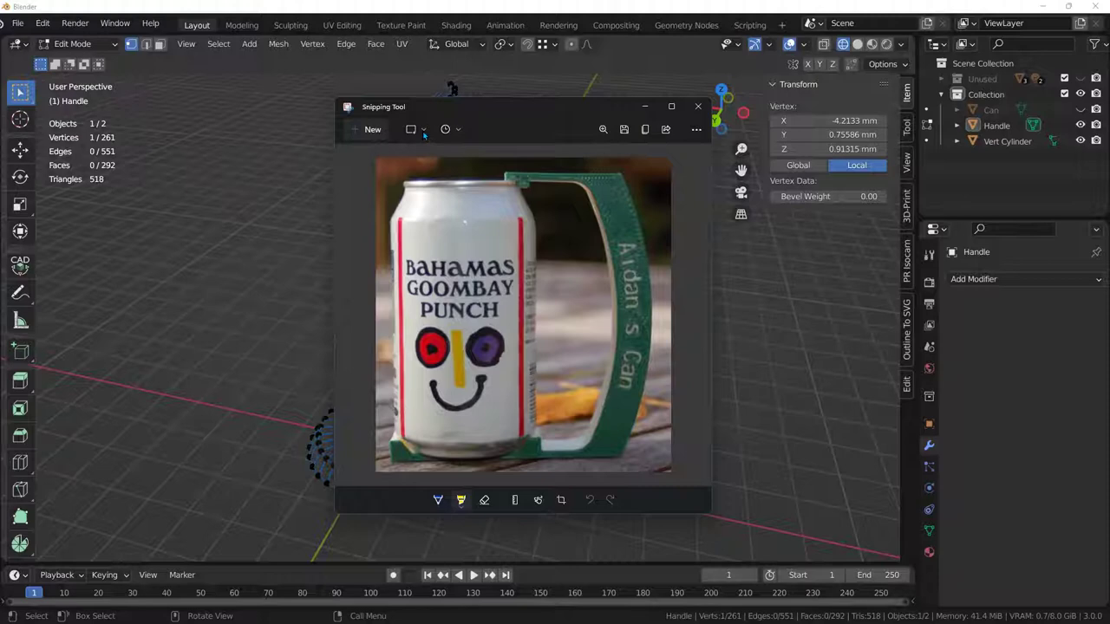
drag(419, 108, 1109, 104)
scroll(435, 471, up, 2)
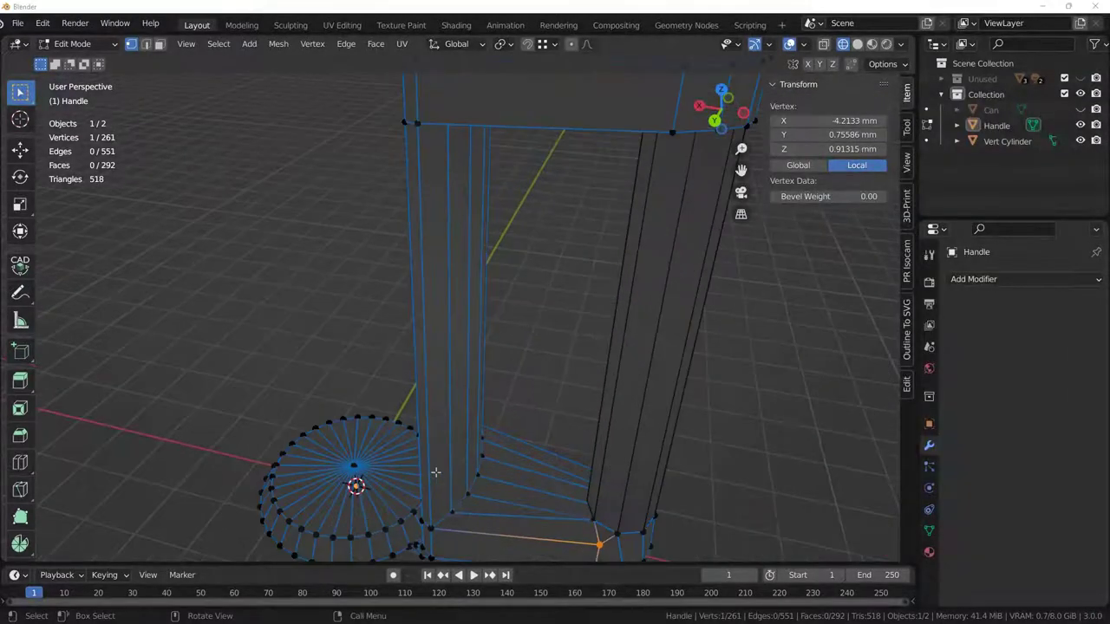
middle_drag(438, 470, 402, 520)
scroll(346, 453, down, 2)
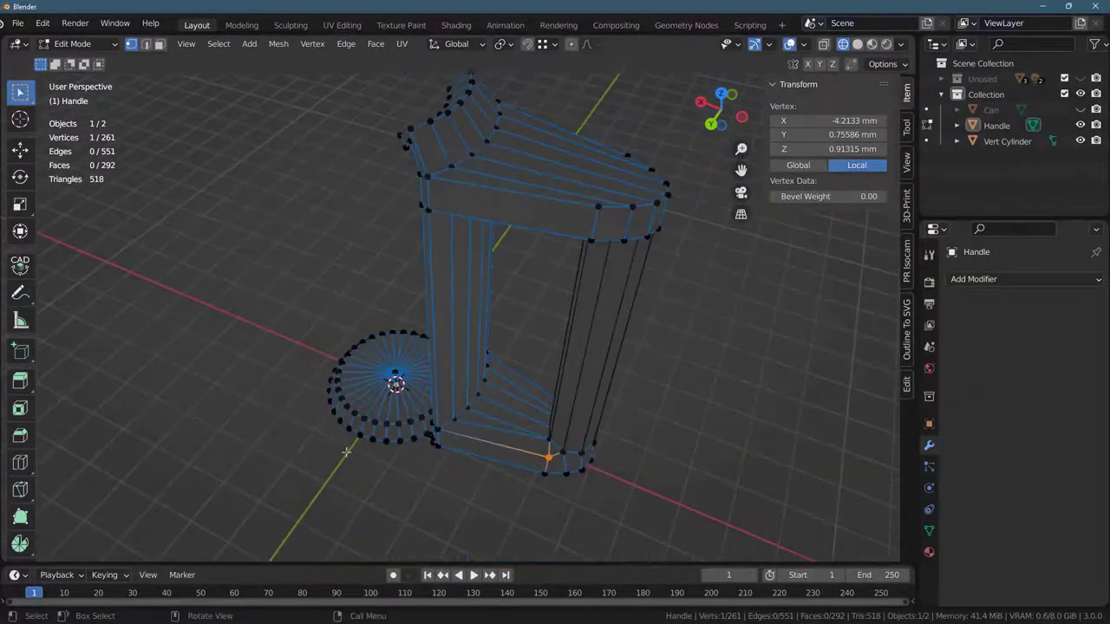
middle_drag(346, 452, 390, 397)
middle_drag(494, 295, 406, 328)
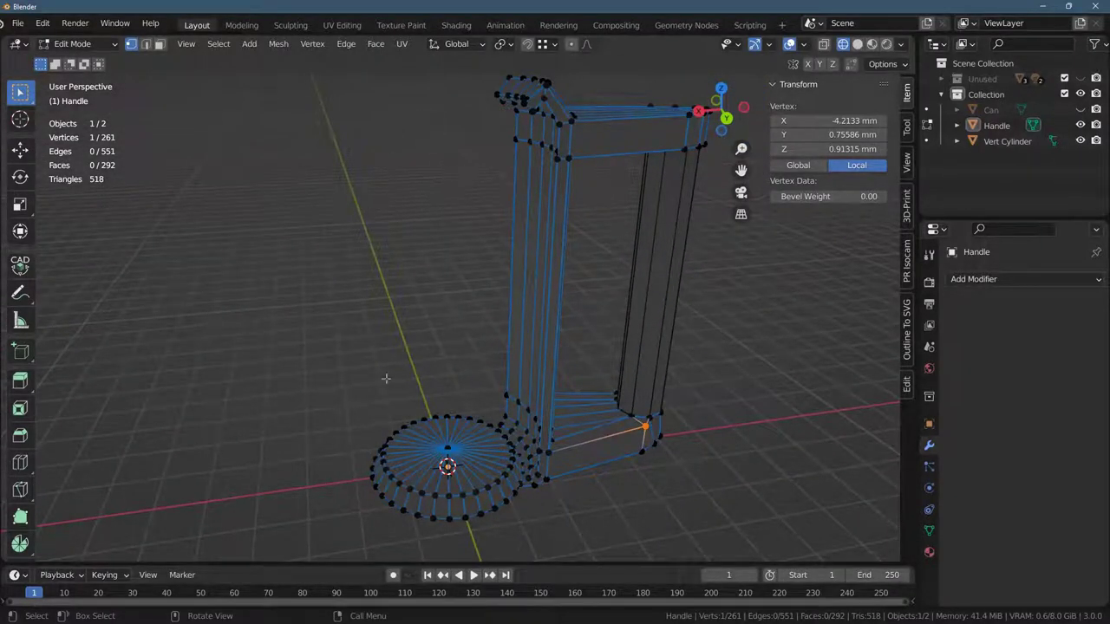
middle_drag(430, 250, 526, 205)
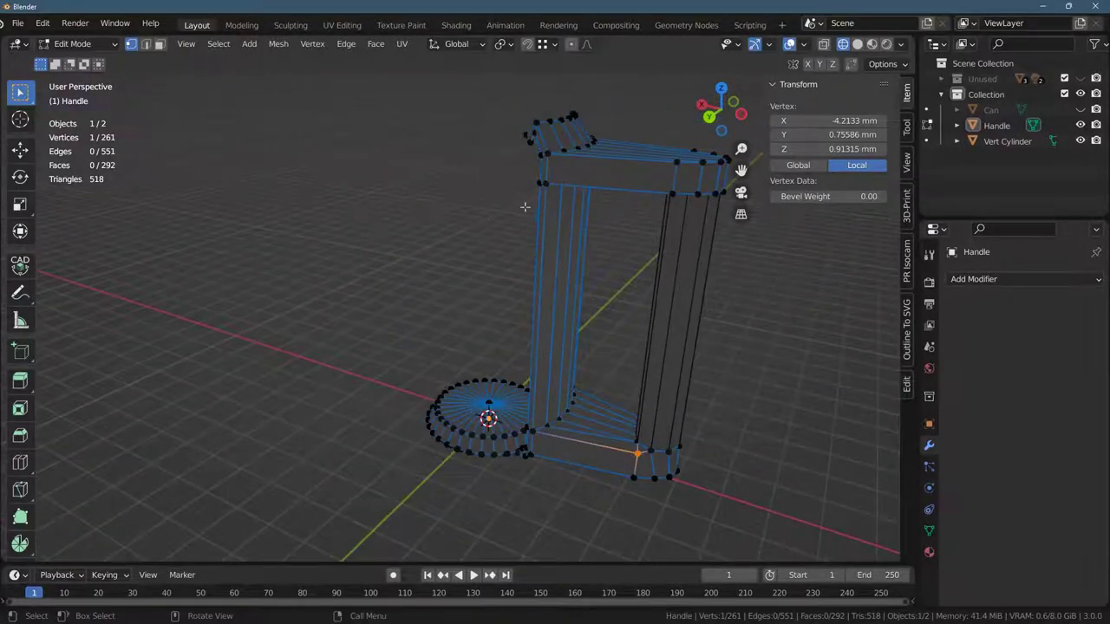
Box-select the handle vertices around the cylinder's upper end, and instead those around its lower end.
drag(604, 106, 721, 241)
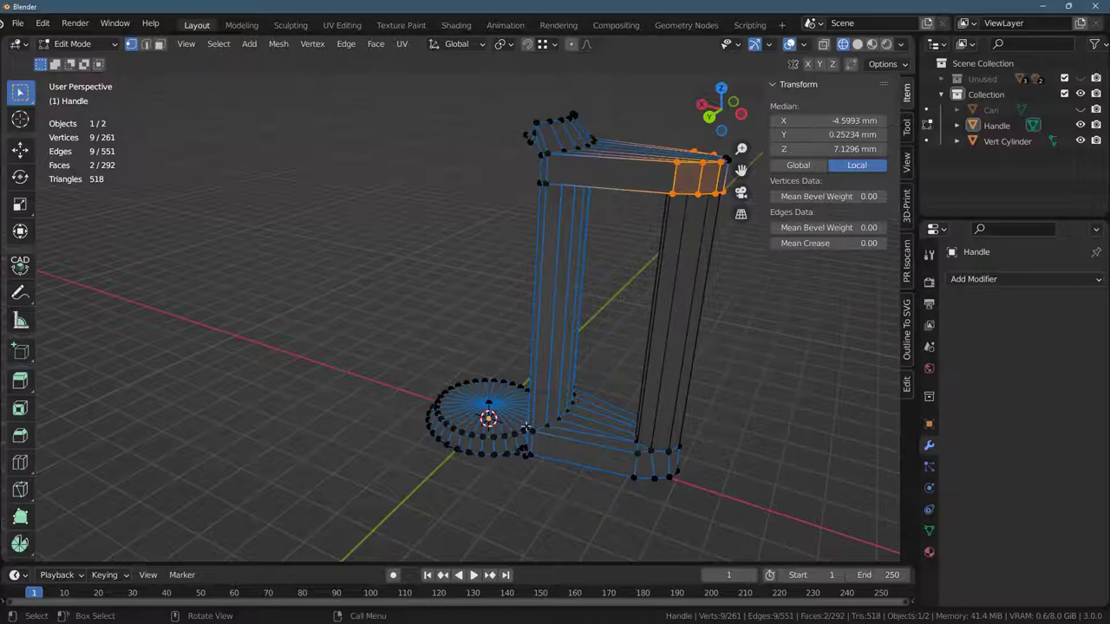
drag(591, 390, 684, 514)
middle_drag(528, 503, 573, 489)
Toggle the viewport visibility of the Can, Handle and Vert Cylinder objects to check each one separately.
click(1079, 109)
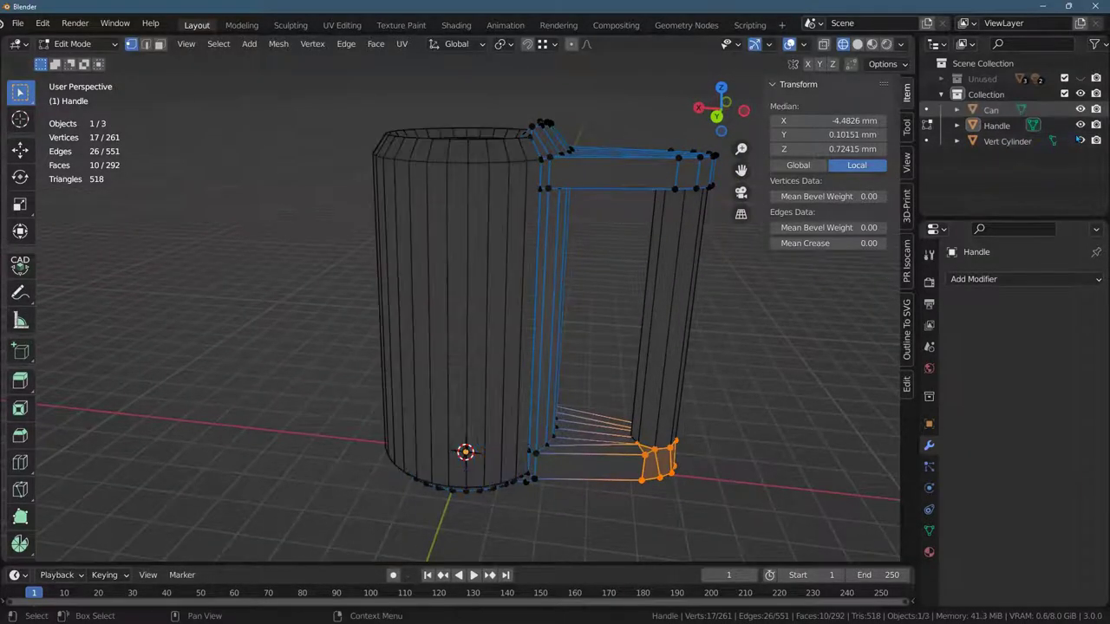
click(1080, 110)
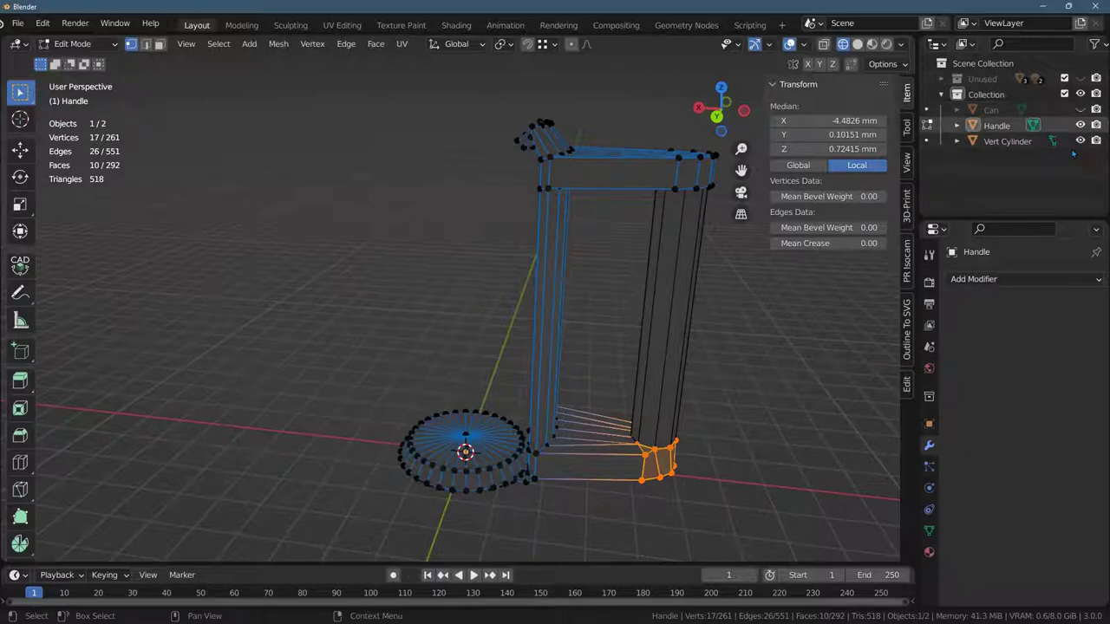
click(1080, 125)
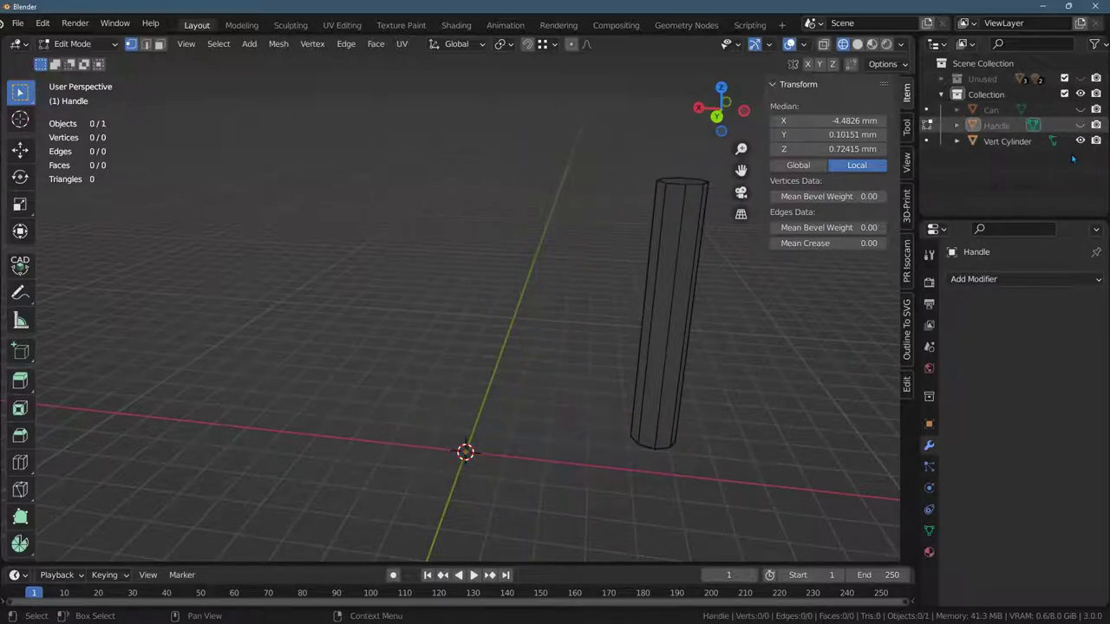
click(1080, 140)
click(1079, 140)
key(alt+h)
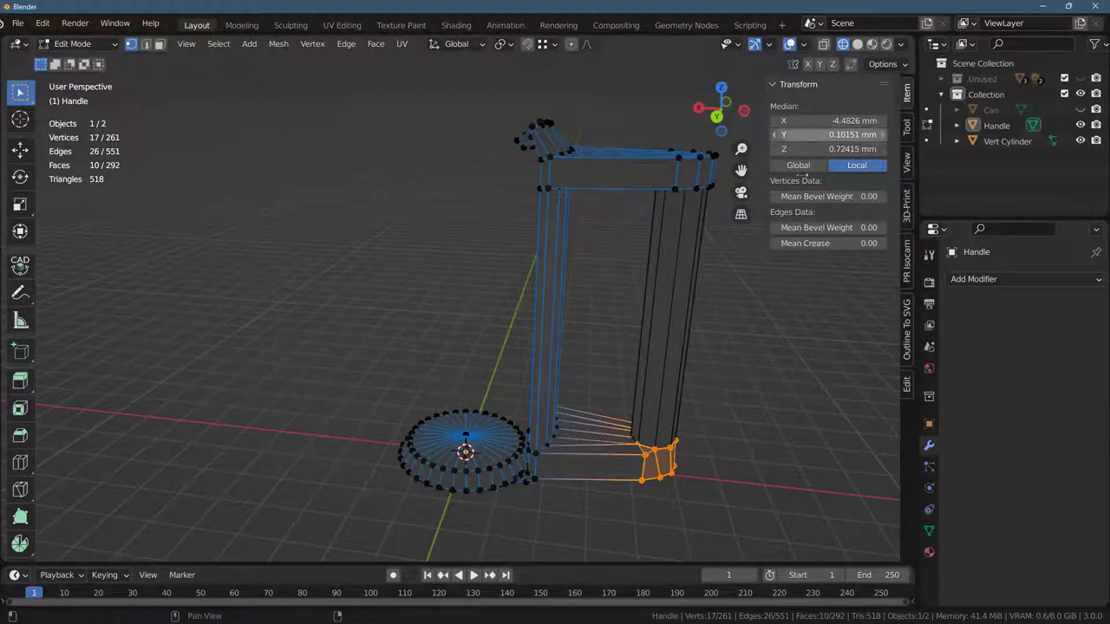
click(1080, 125)
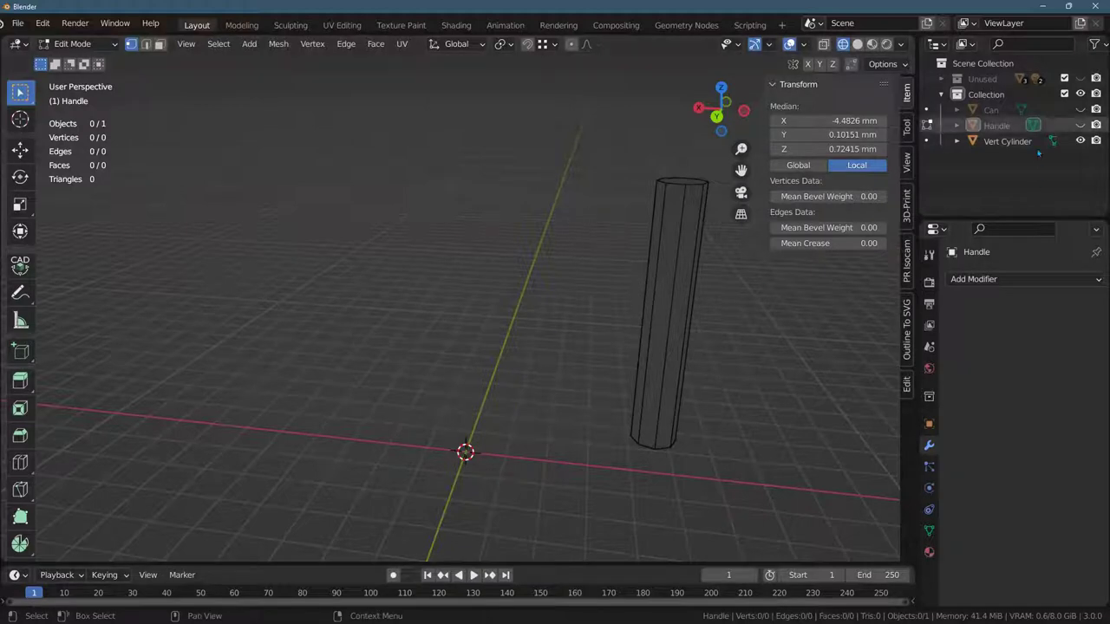
click(1080, 124)
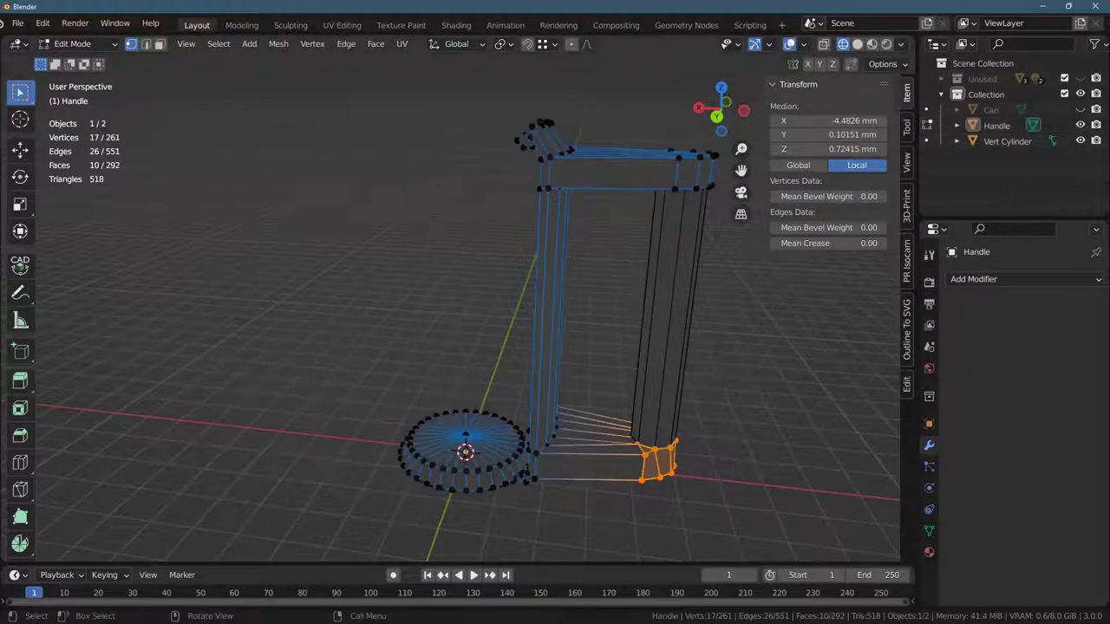
Undo the recent vertex selections and the earlier displacement of the handle's corner vertex at the cylinder's lower rim.
scroll(397, 553, up, 1)
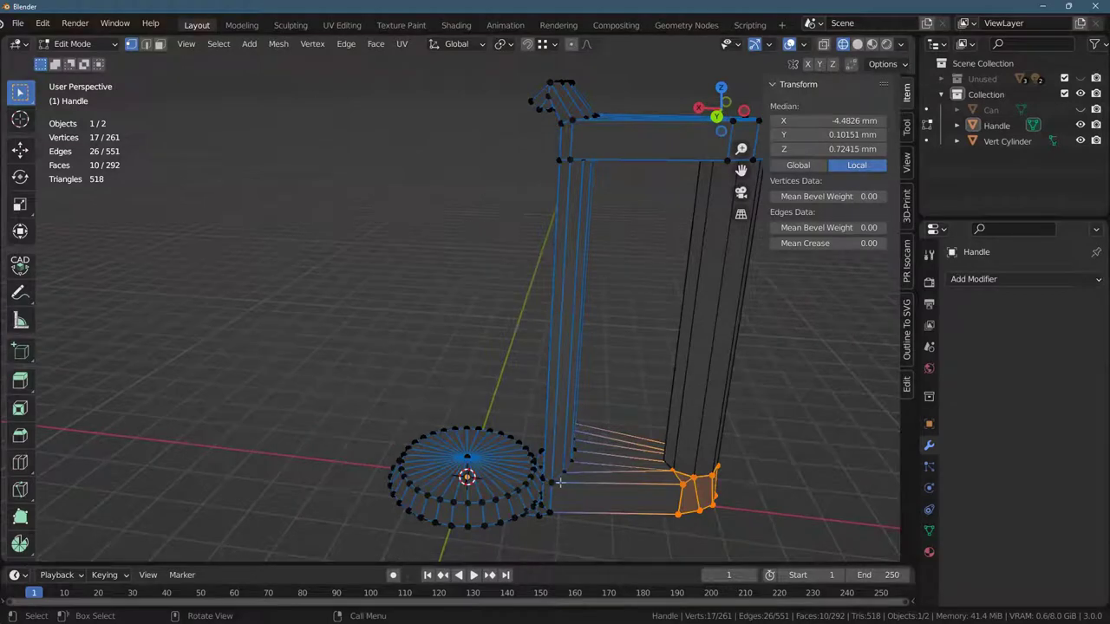
middle_drag(559, 482, 504, 454)
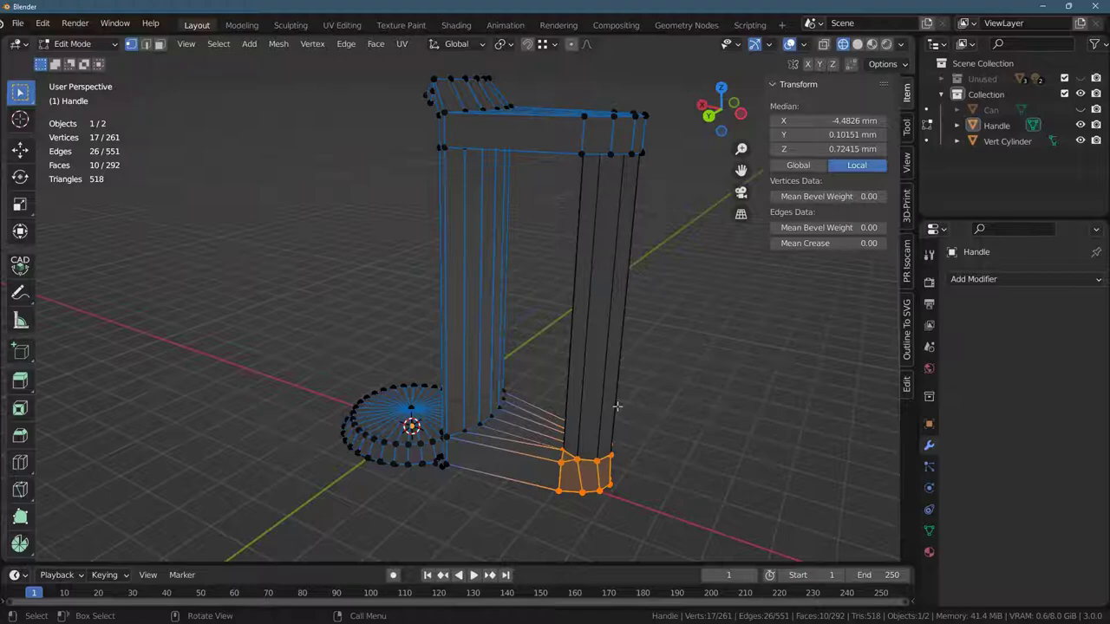
scroll(503, 471, up, 2)
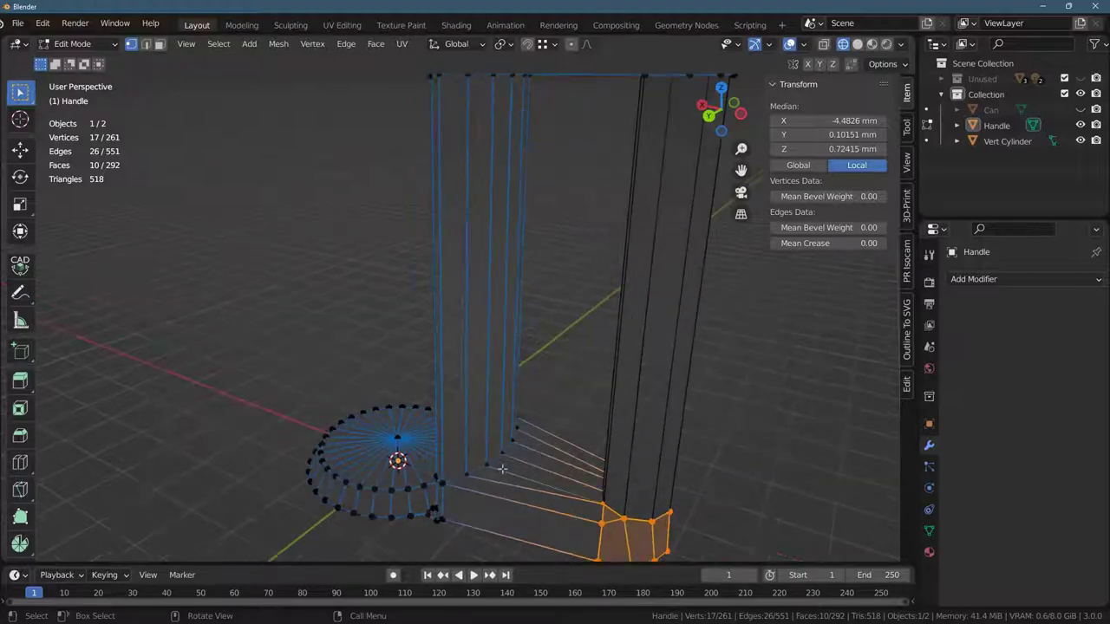
scroll(513, 364, down, 1)
middle_drag(512, 356, 541, 208)
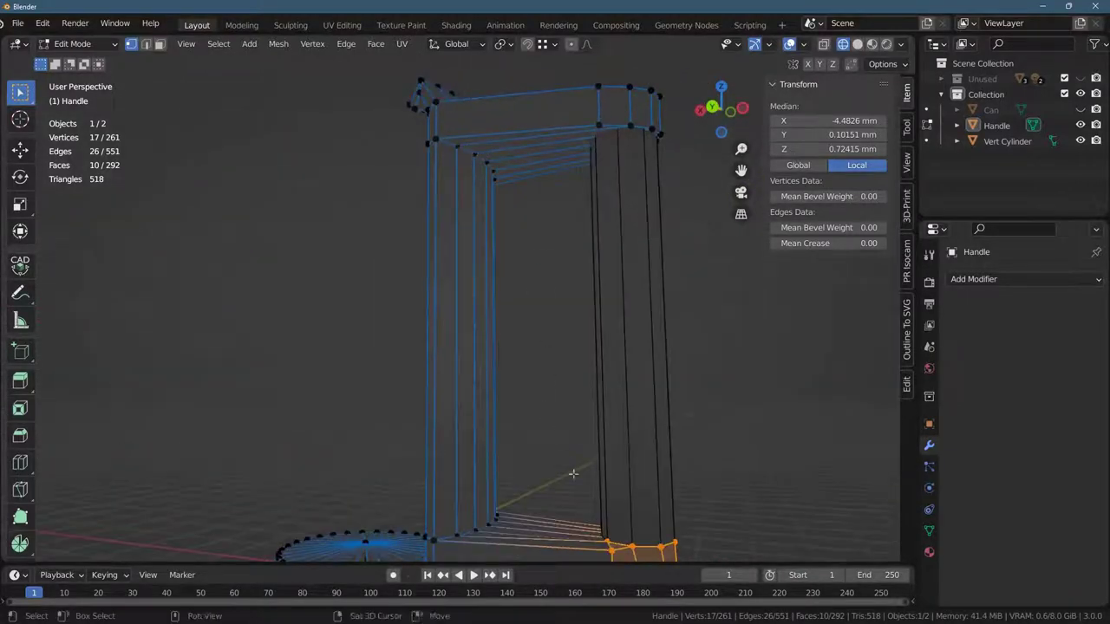
middle_drag(547, 411, 550, 612)
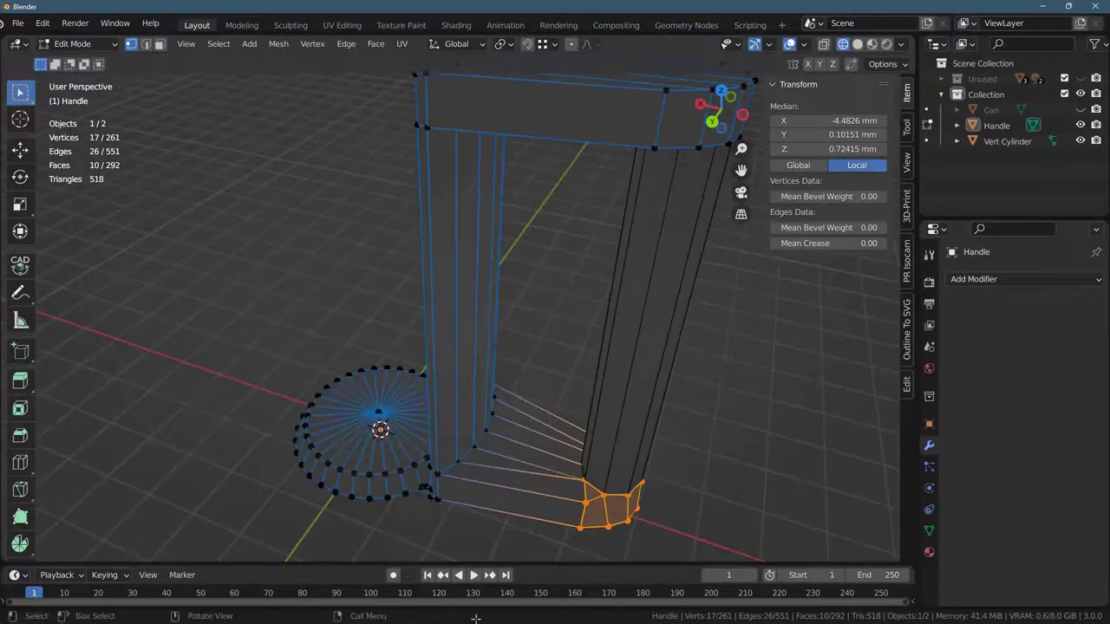
key(ctrl+z)
scroll(481, 619, up, 3)
shift+middle_drag(524, 543, 356, 332)
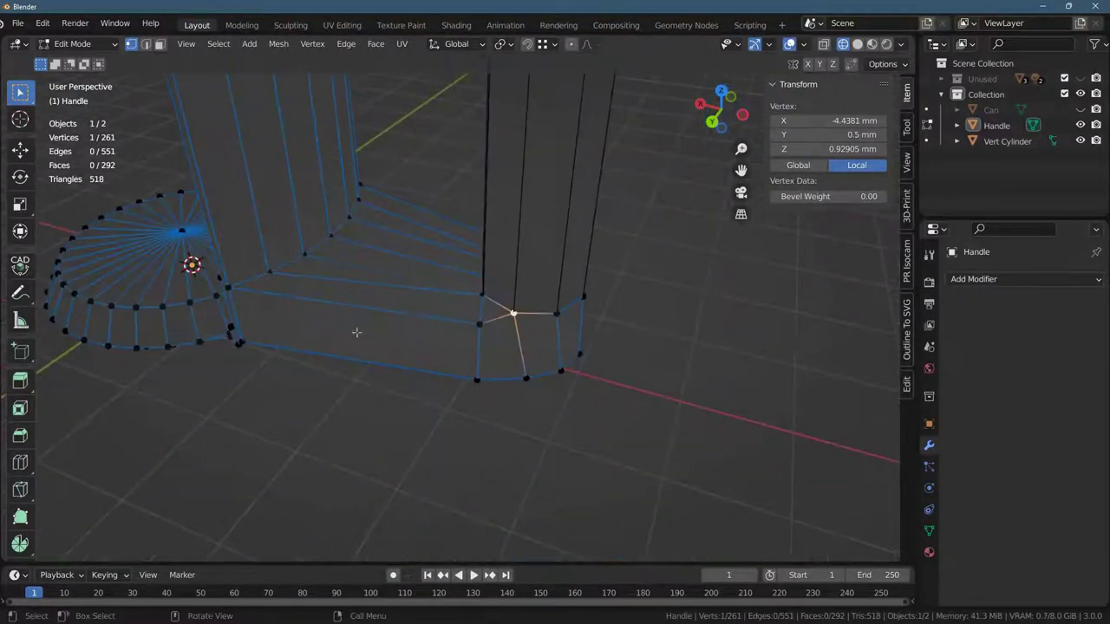
Move the handle's corner vertex away from the cylinder's lower rim and snap it back onto the cylinder's corner.
key(g)
click(378, 415)
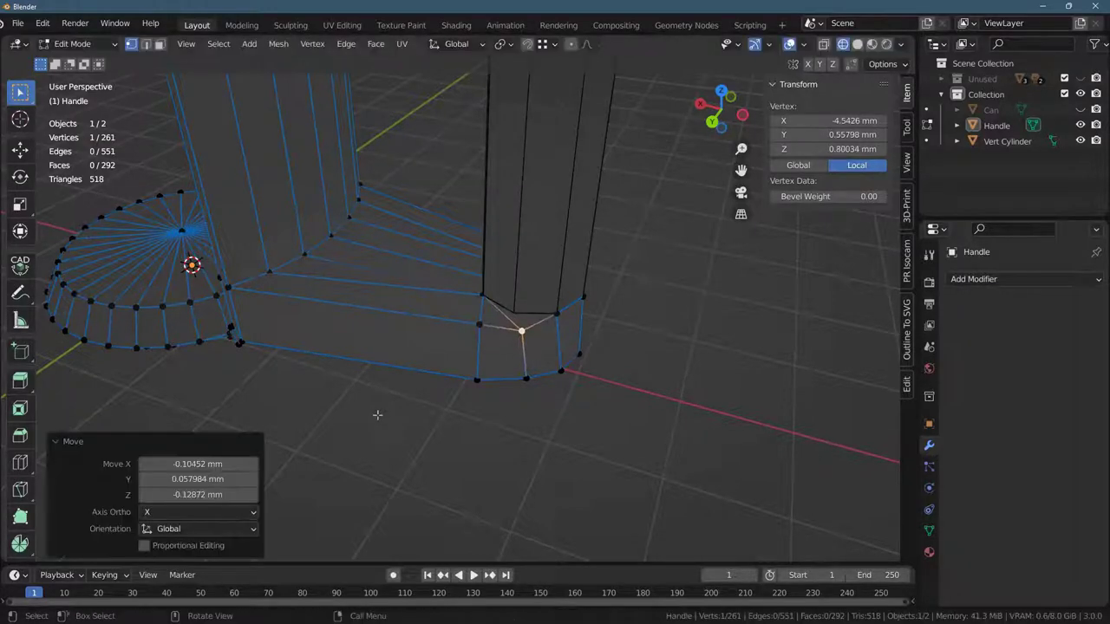
scroll(364, 392, up, 2)
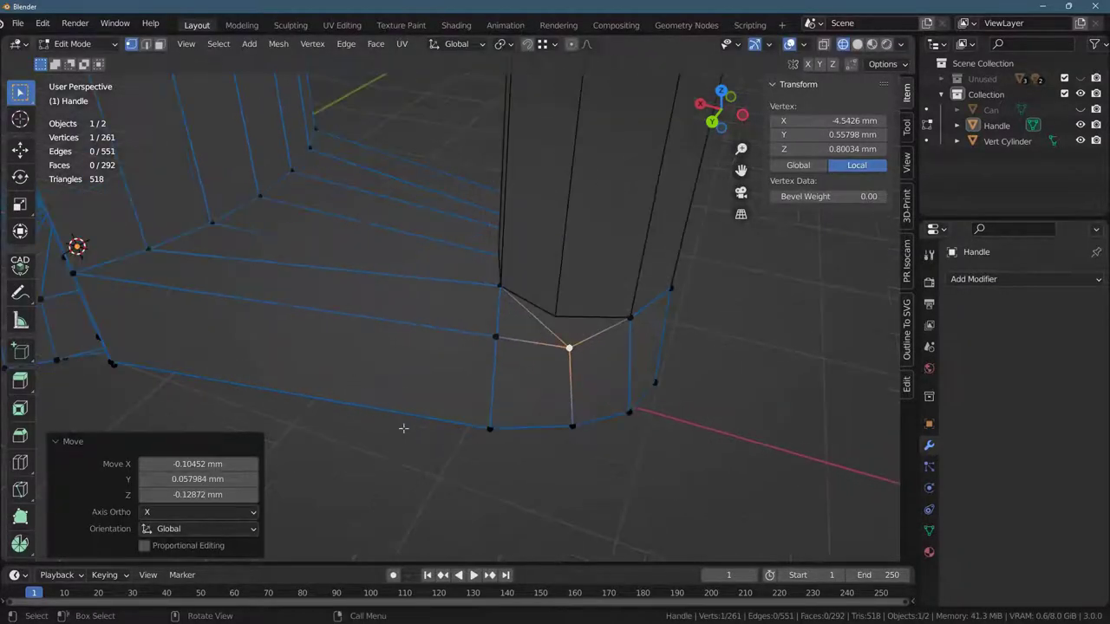
key(g)
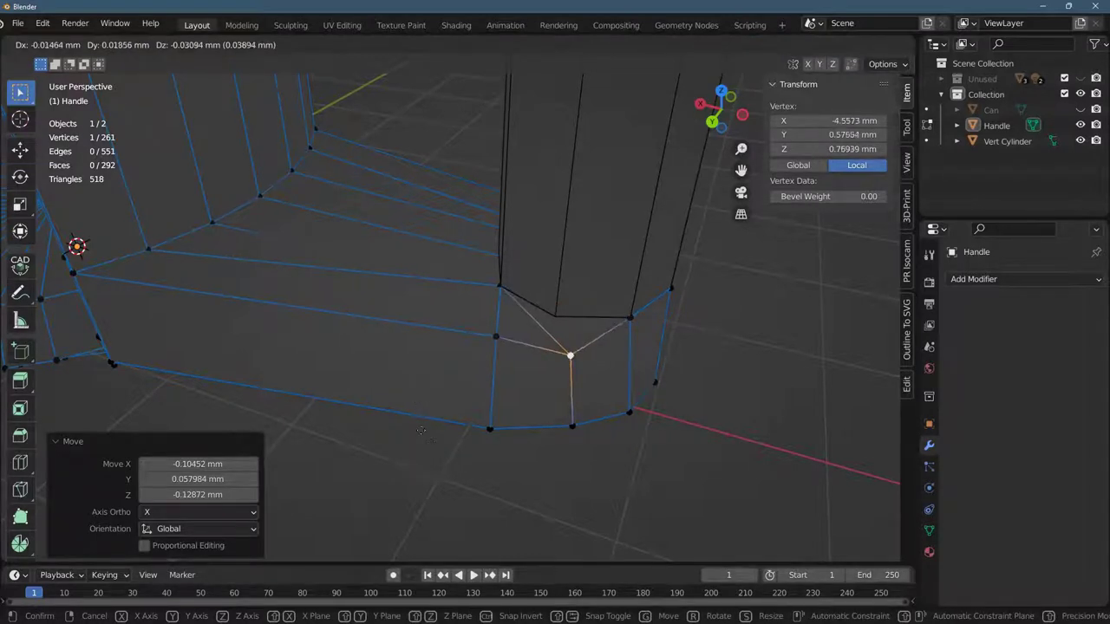
key(ctrl)
click(417, 397)
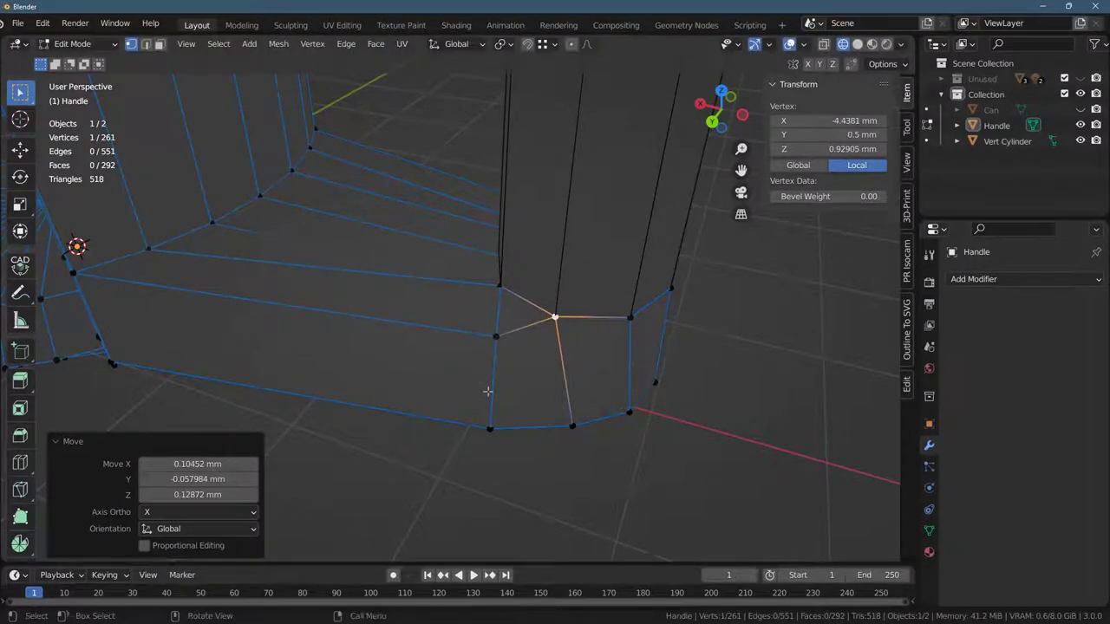
Isolate the Vert Cylinder and the Handle in turn to compare their geometry at the shared lower corner.
click(1080, 109)
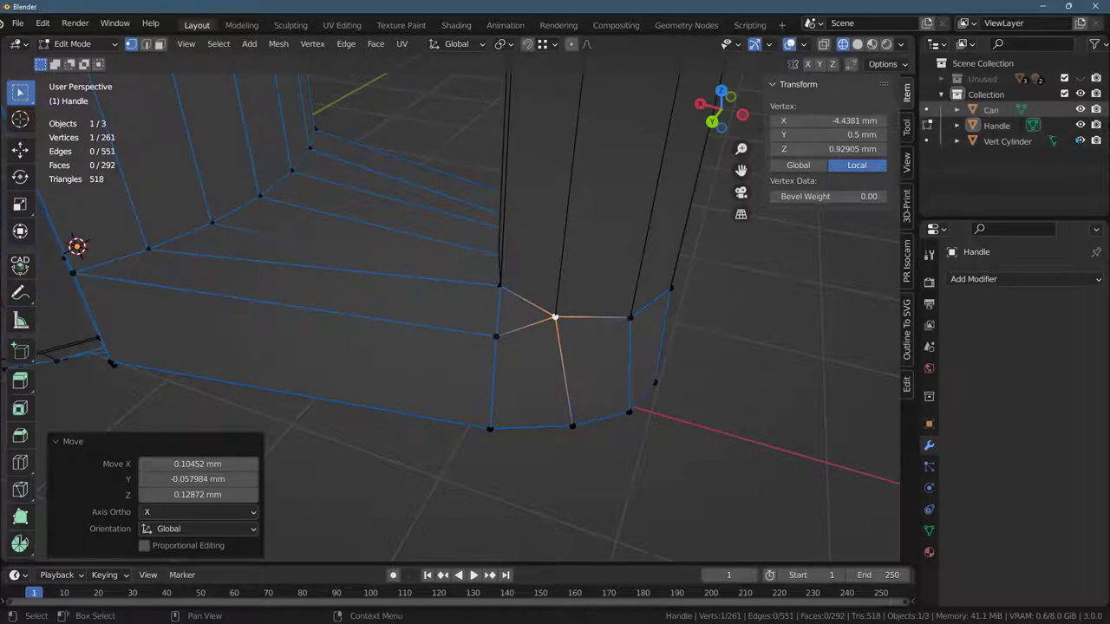
click(1079, 109)
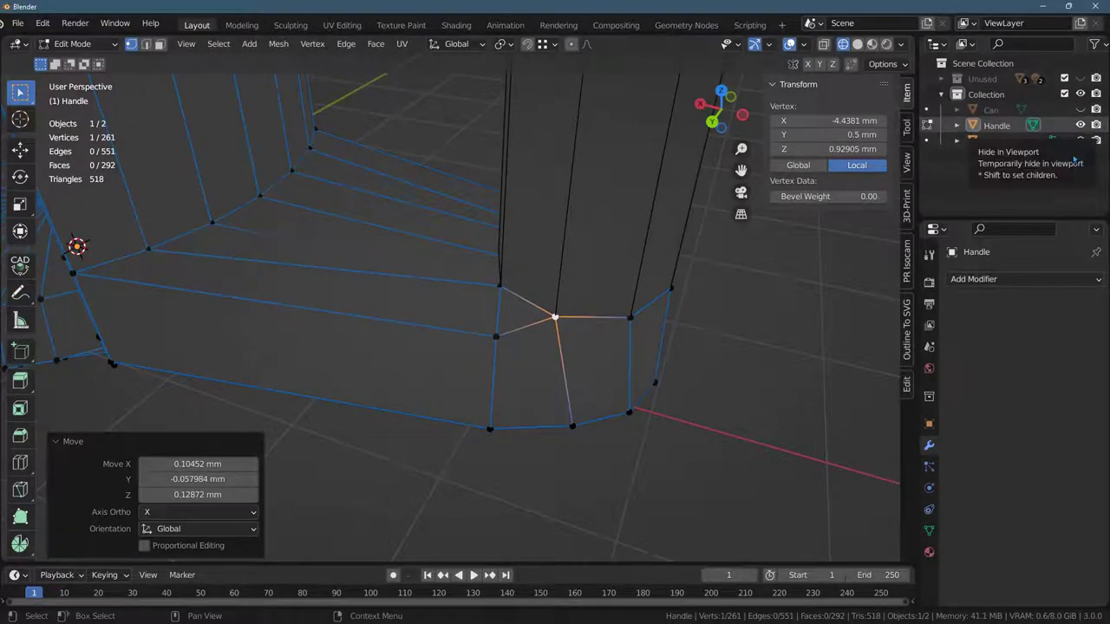
key(h)
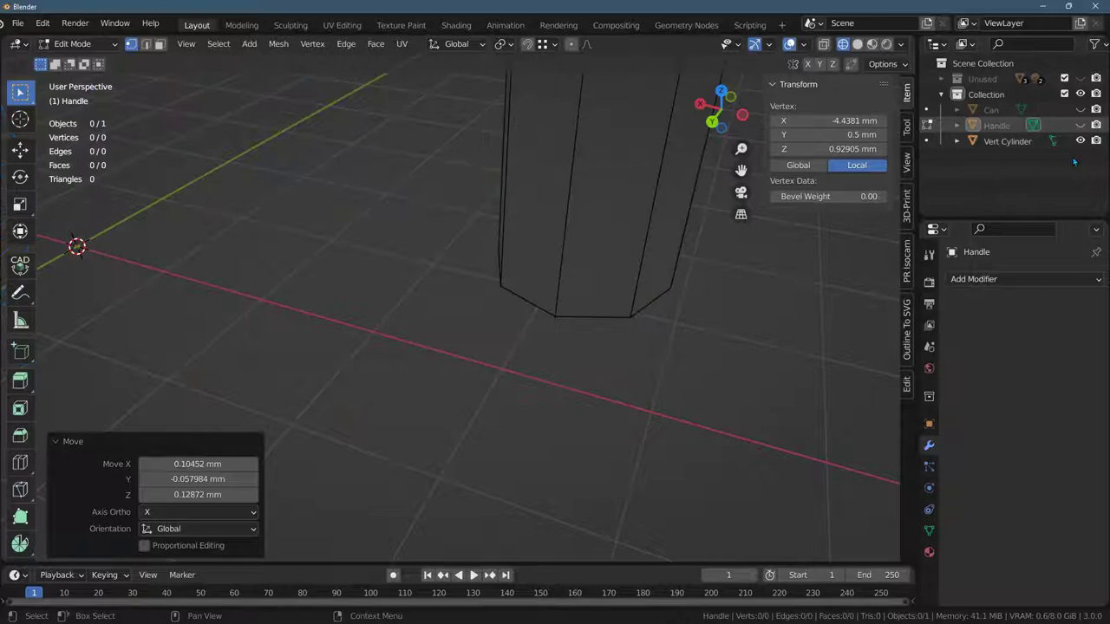
click(1079, 125)
click(1079, 140)
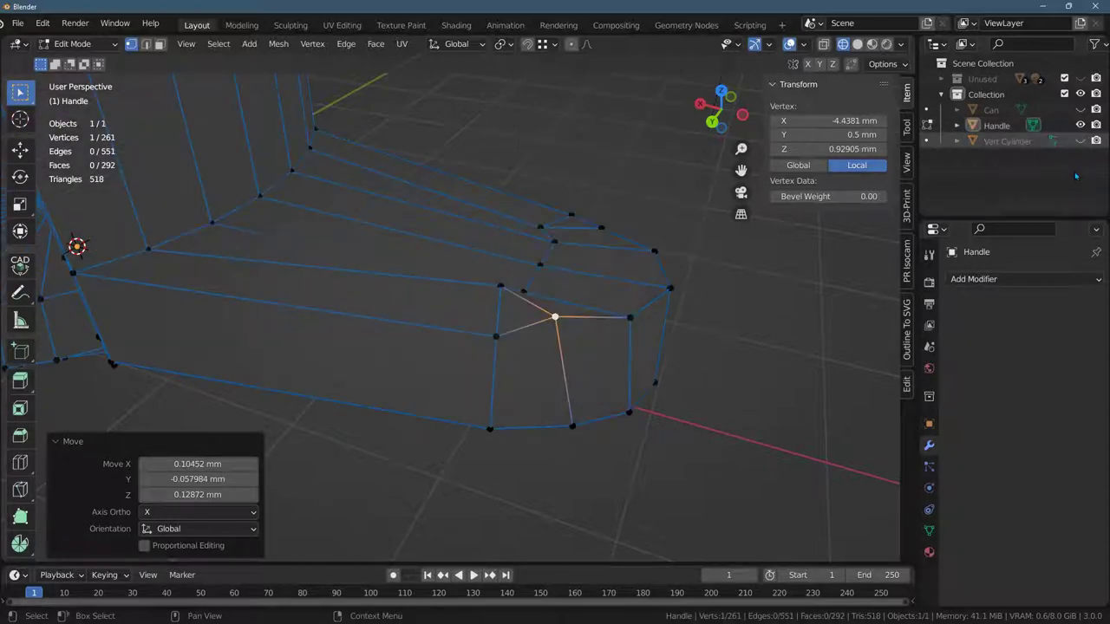
click(1080, 140)
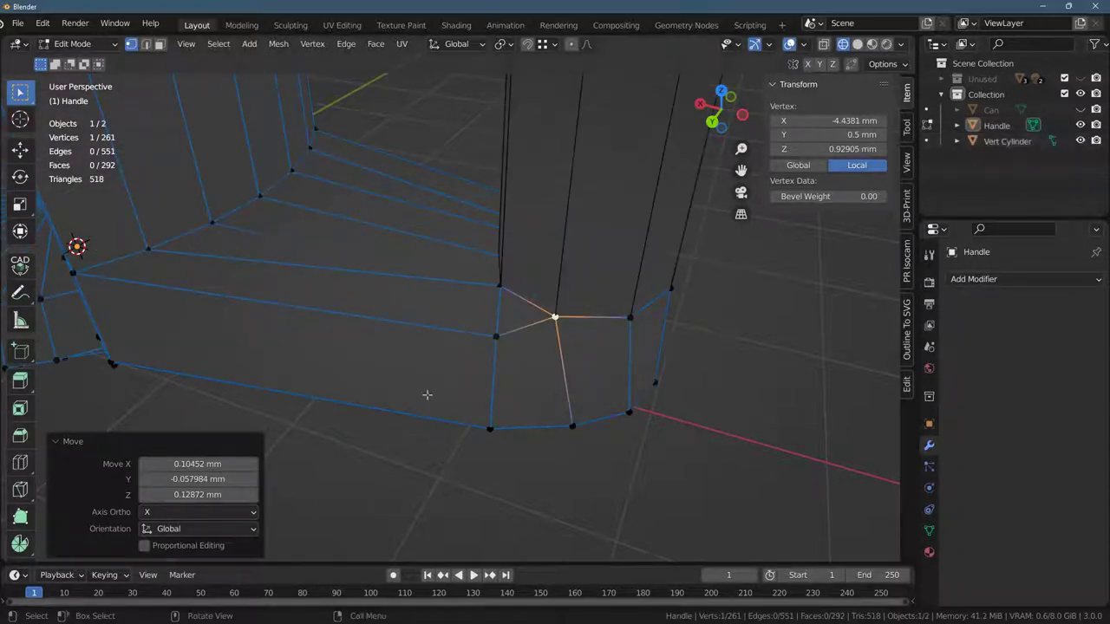
Select the handle's snapped corner vertex and the Vert Cylinder object, and hide and reshow the cylinder.
drag(539, 302, 572, 337)
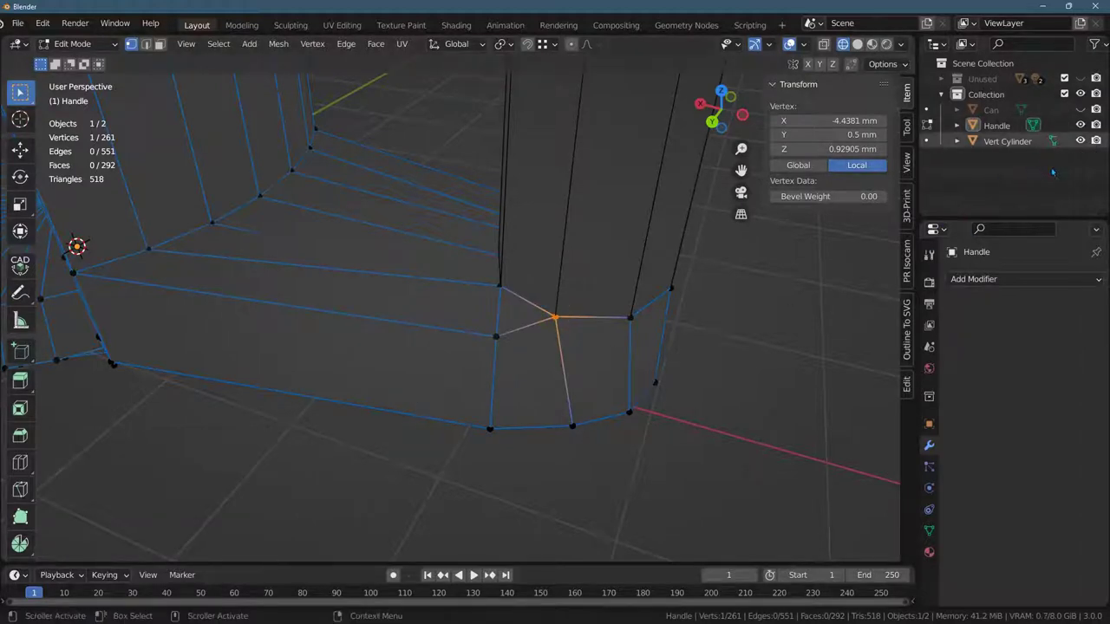
click(1024, 142)
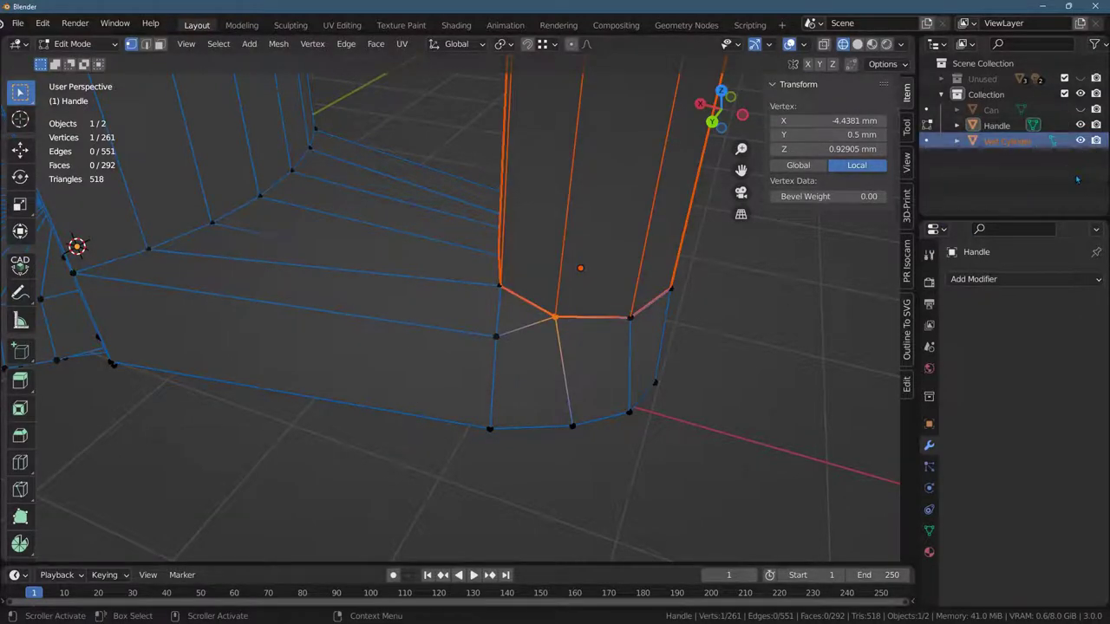
key(h)
key(alt+h)
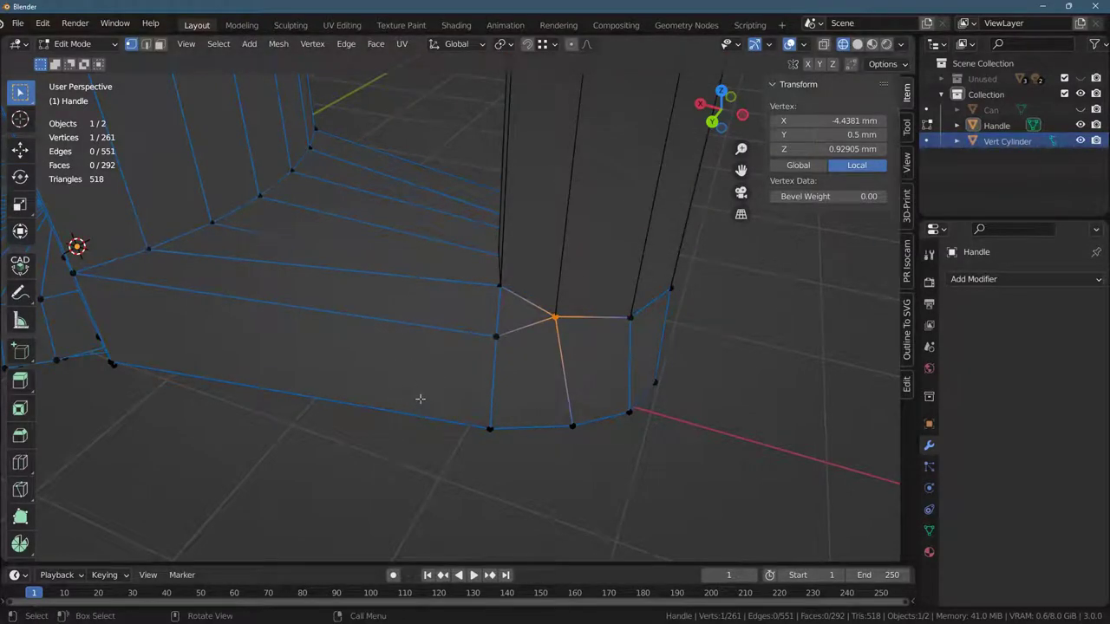
Select the neighbouring handle vertices at the cylinder's lower rim one at a time, ending on the inner one.
click(629, 319)
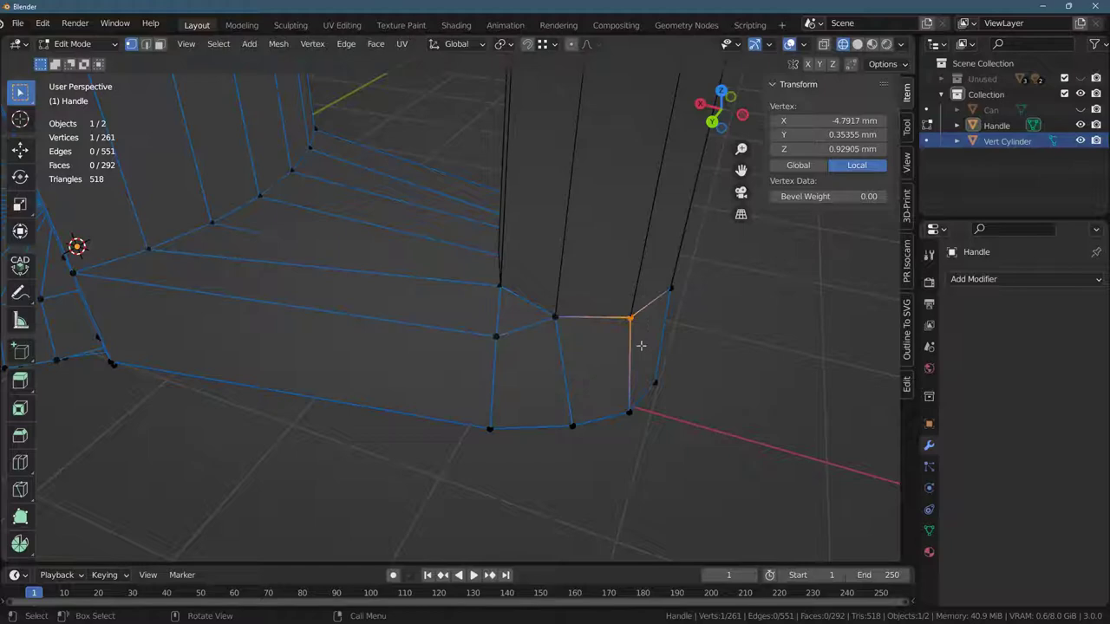
middle_drag(641, 346, 719, 318)
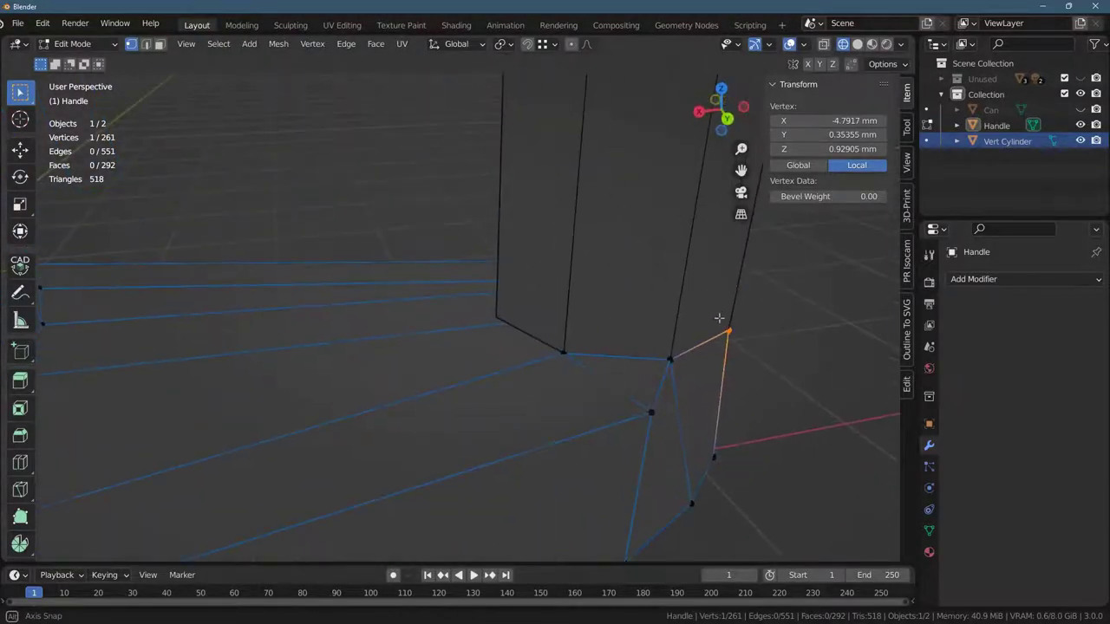
drag(550, 326, 588, 372)
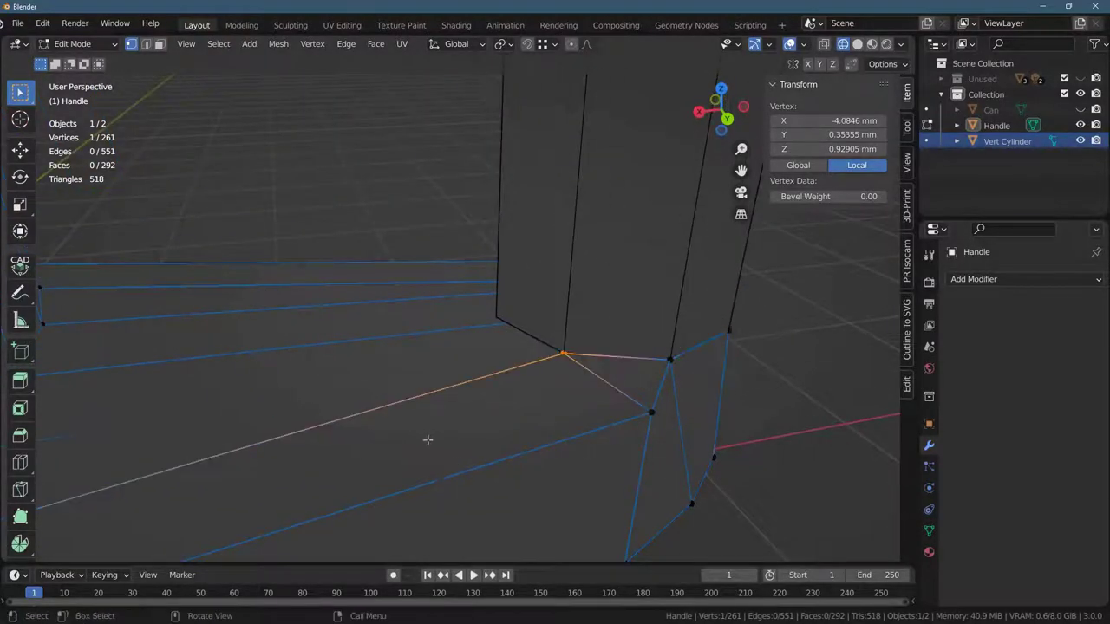
Select the matching inner rim vertex on the handle's opposite Y side and hide the Vert Cylinder.
middle_drag(362, 375, 283, 445)
key(ctrl+shift+m)
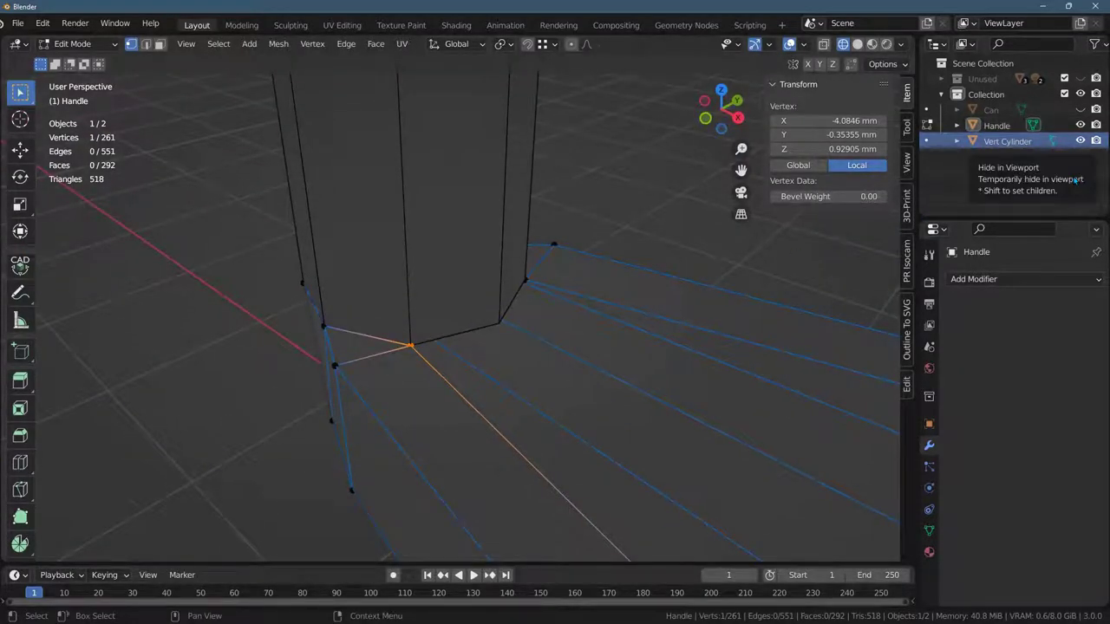
click(1080, 140)
middle_drag(555, 295, 364, 254)
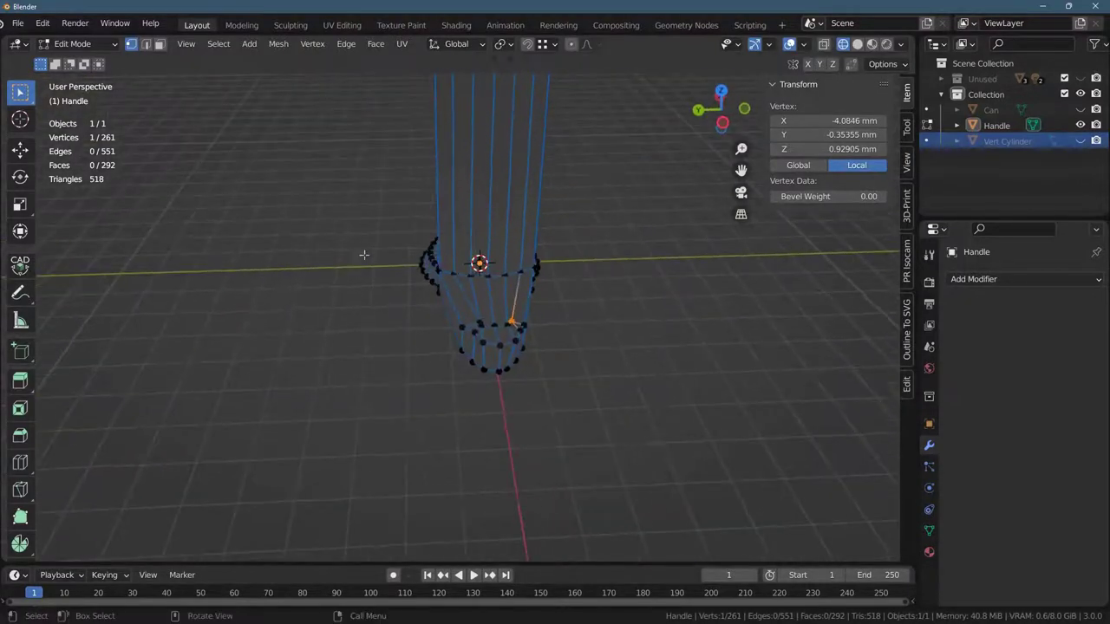
Examine the handle's lower corner vertices against the Vert Cylinder, toggling X-ray and the cylinder's visibility, ending with both off.
scroll(390, 402, up, 4)
middle_drag(320, 393, 412, 383)
scroll(411, 382, up, 3)
shift+middle_drag(555, 387, 394, 382)
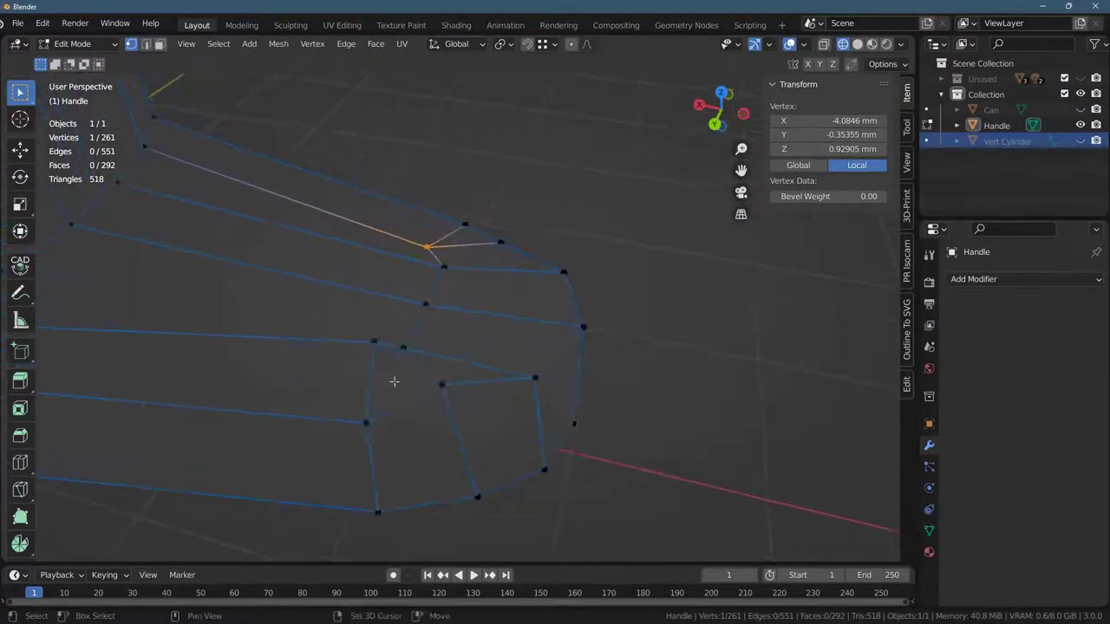
click(1079, 140)
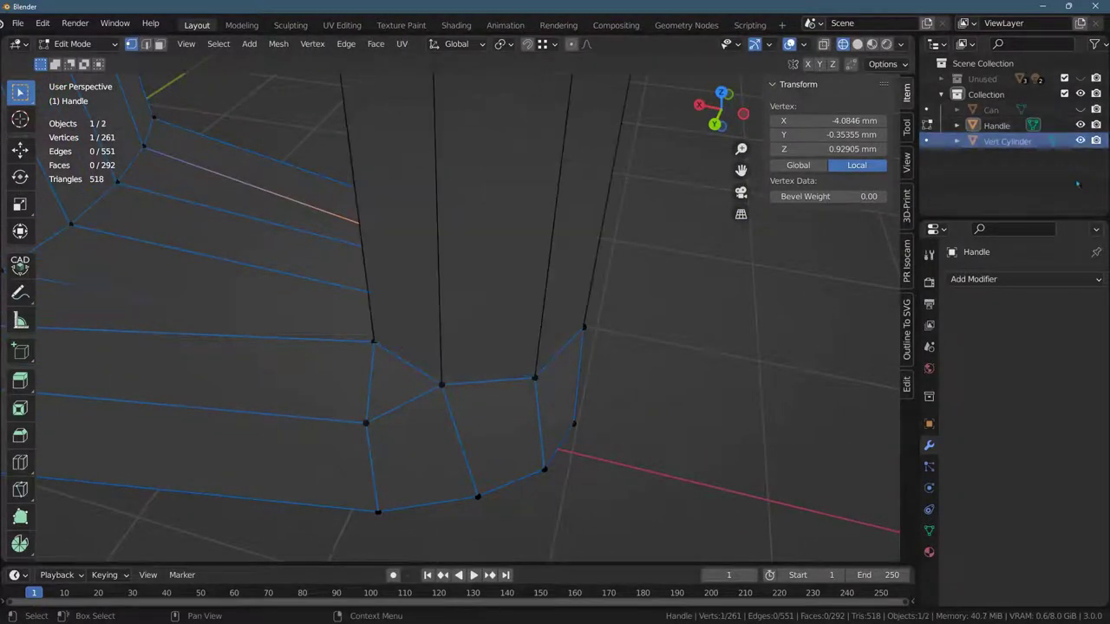
key(alt+z)
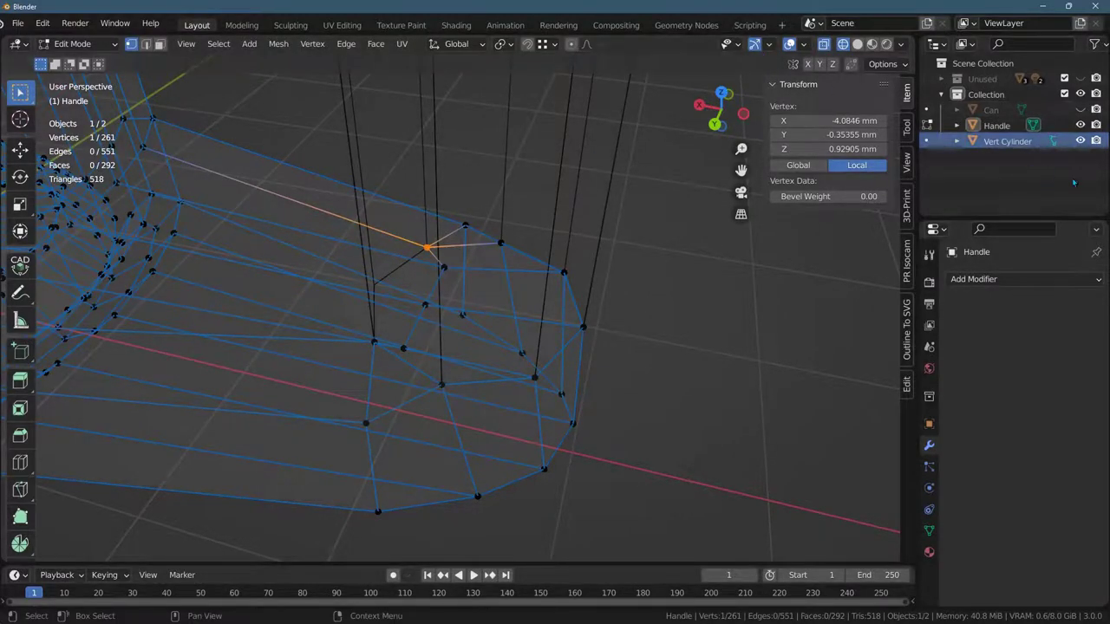
click(1080, 140)
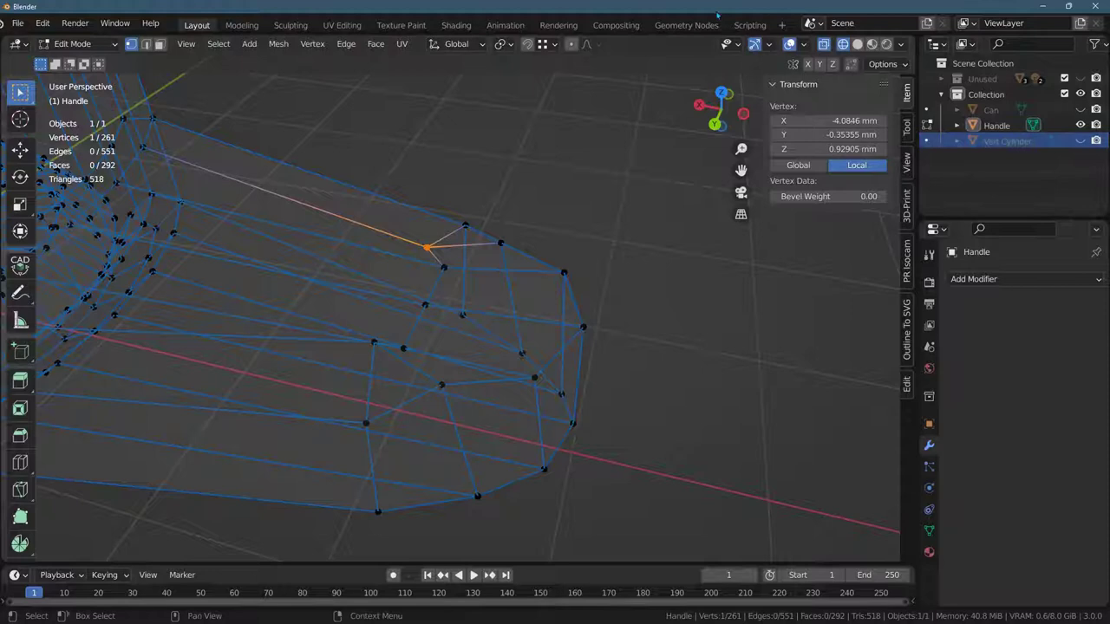
click(823, 44)
middle_drag(253, 324, 305, 328)
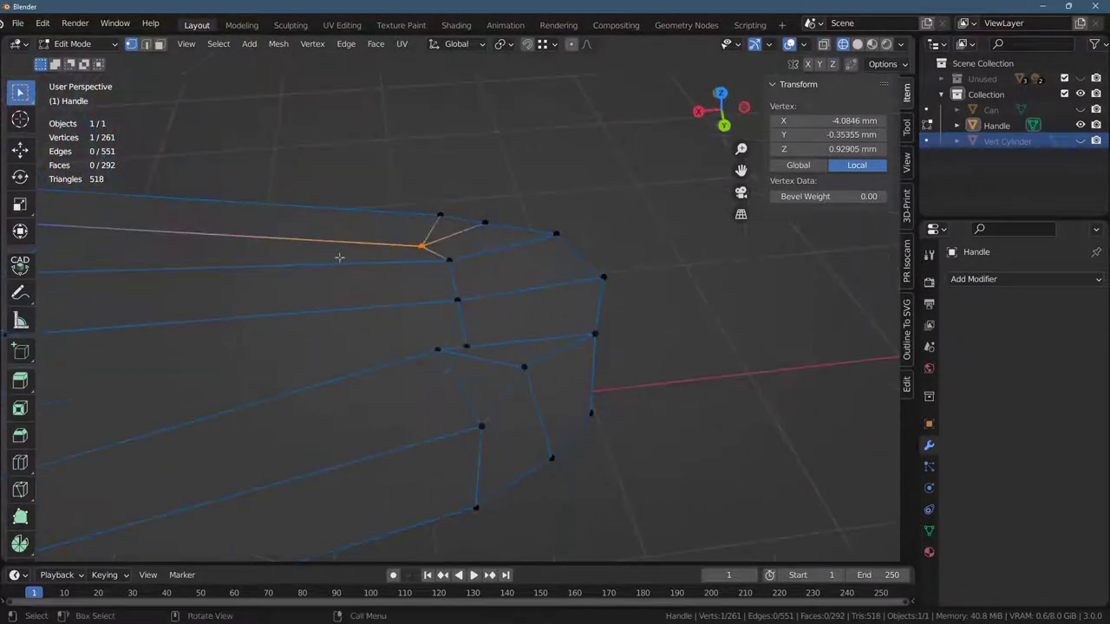
drag(491, 196, 634, 377)
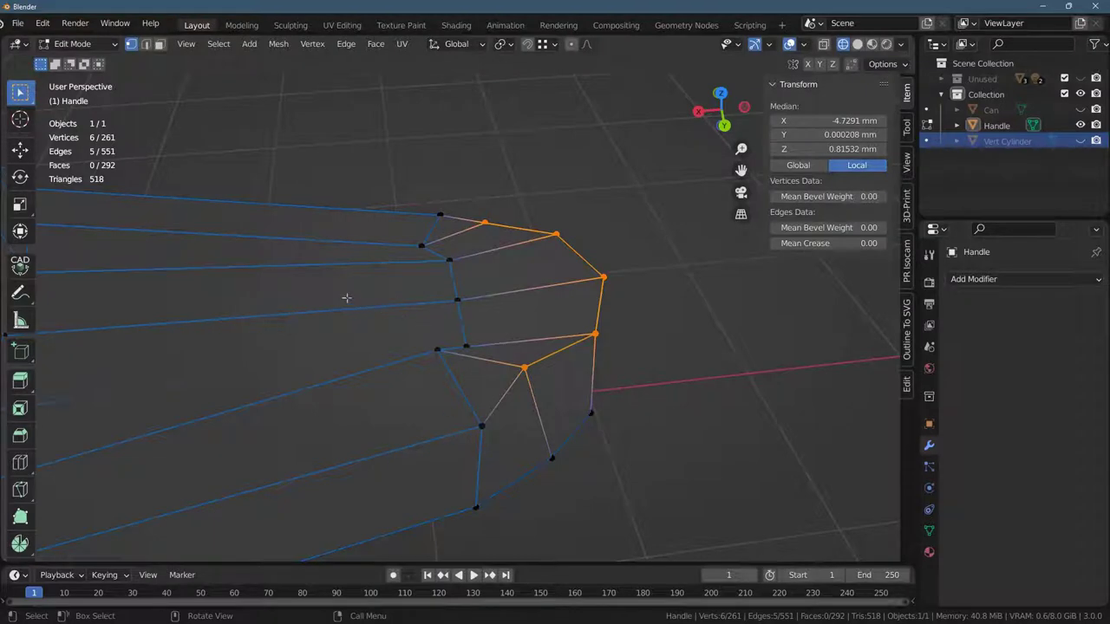
key(ctrl+z)
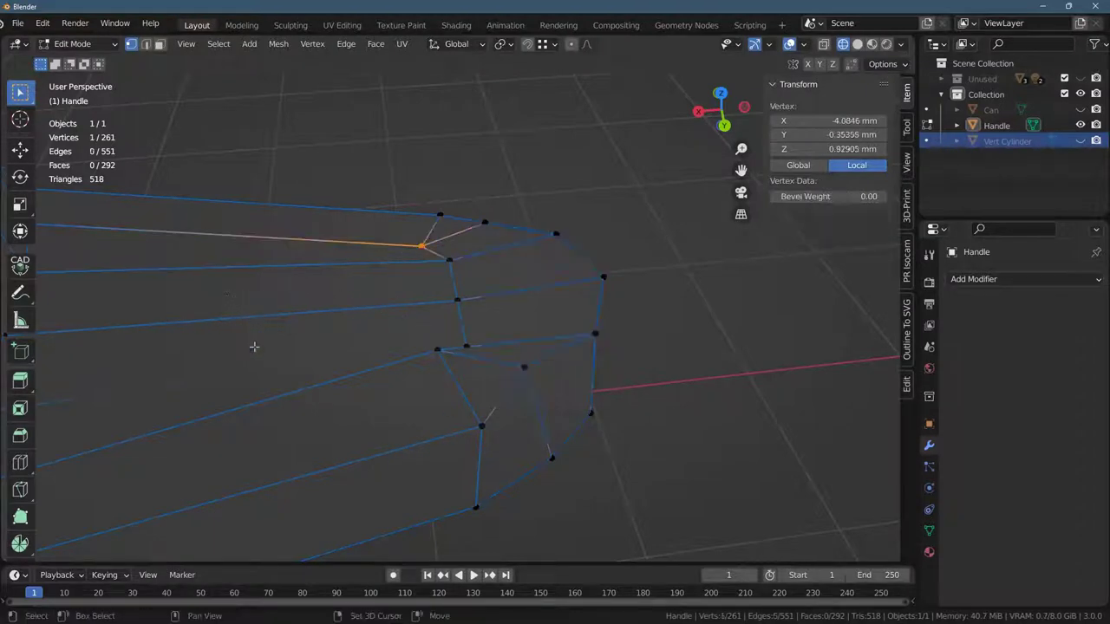
shift+click(269, 441)
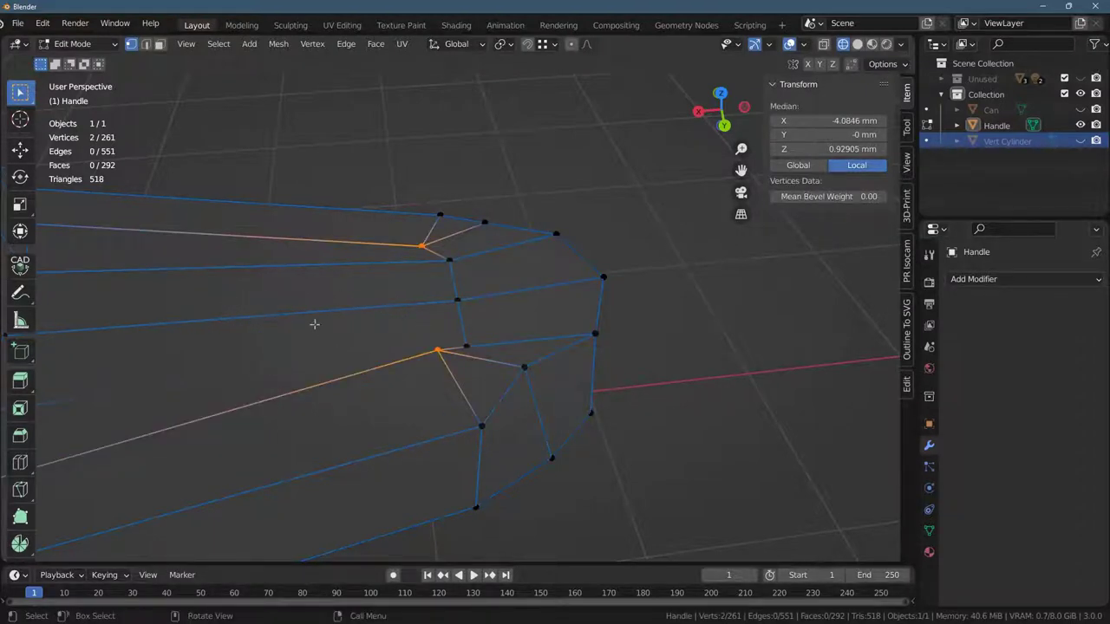
key(ctrl+z)
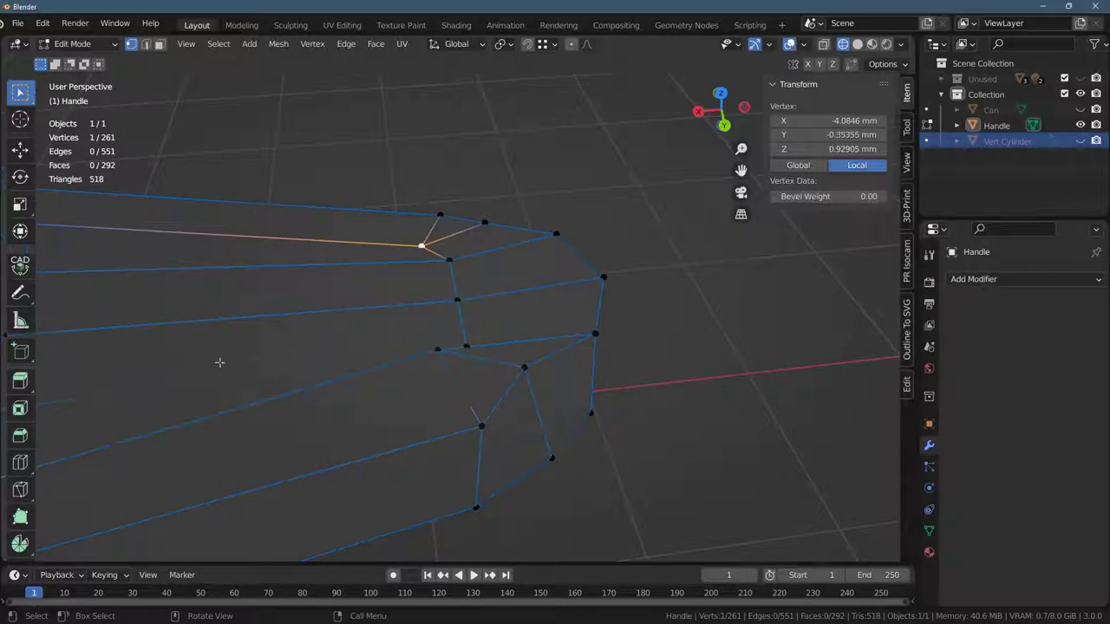
drag(279, 360, 319, 398)
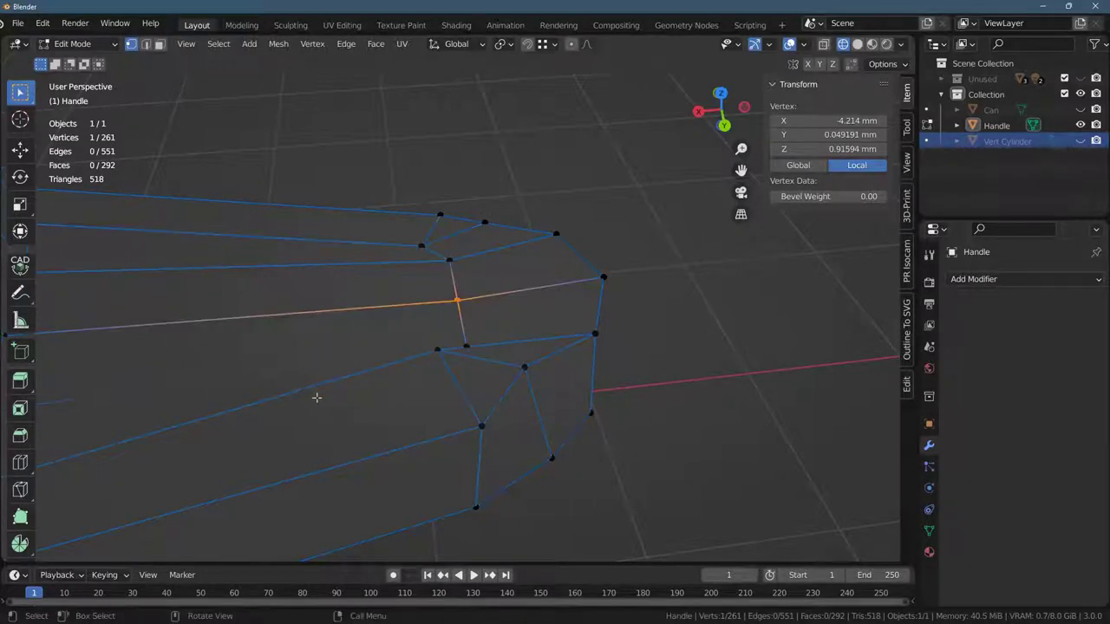
key(g)
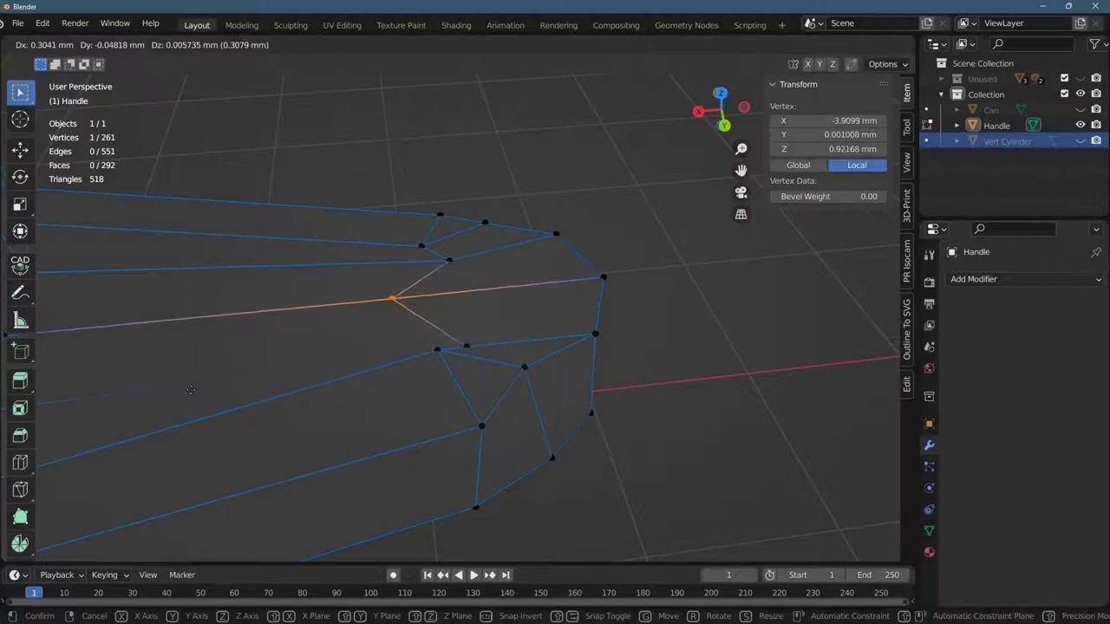
right_click(191, 389)
Select the three adjacent inner vertices between the snapped corner vertices at the handle's lower corner and merge them at center.
middle_drag(267, 353, 273, 273)
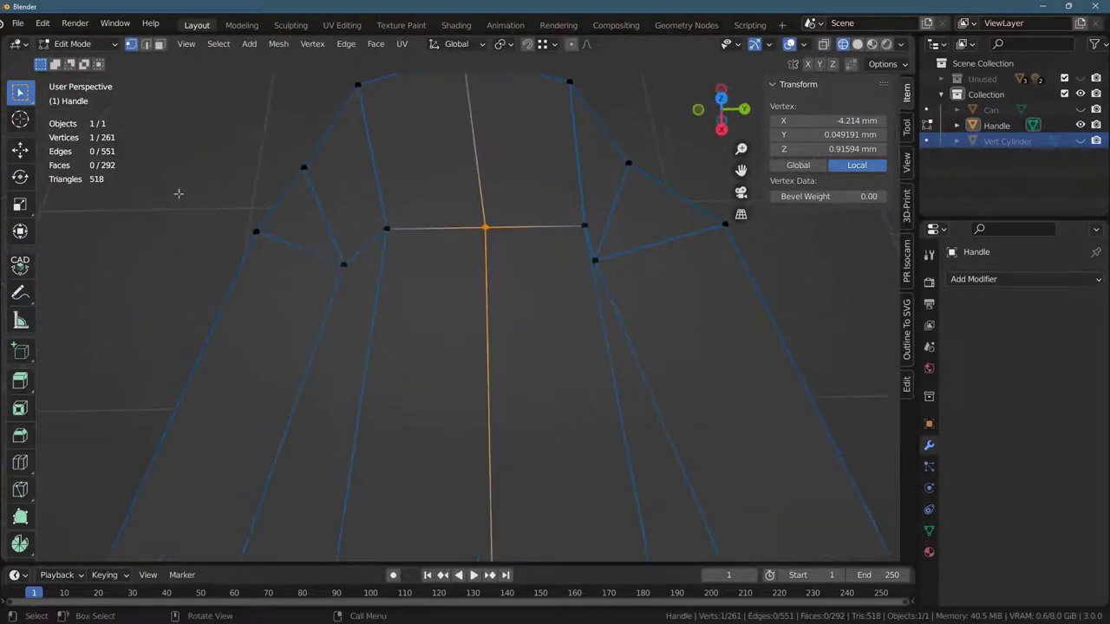
drag(364, 156, 586, 237)
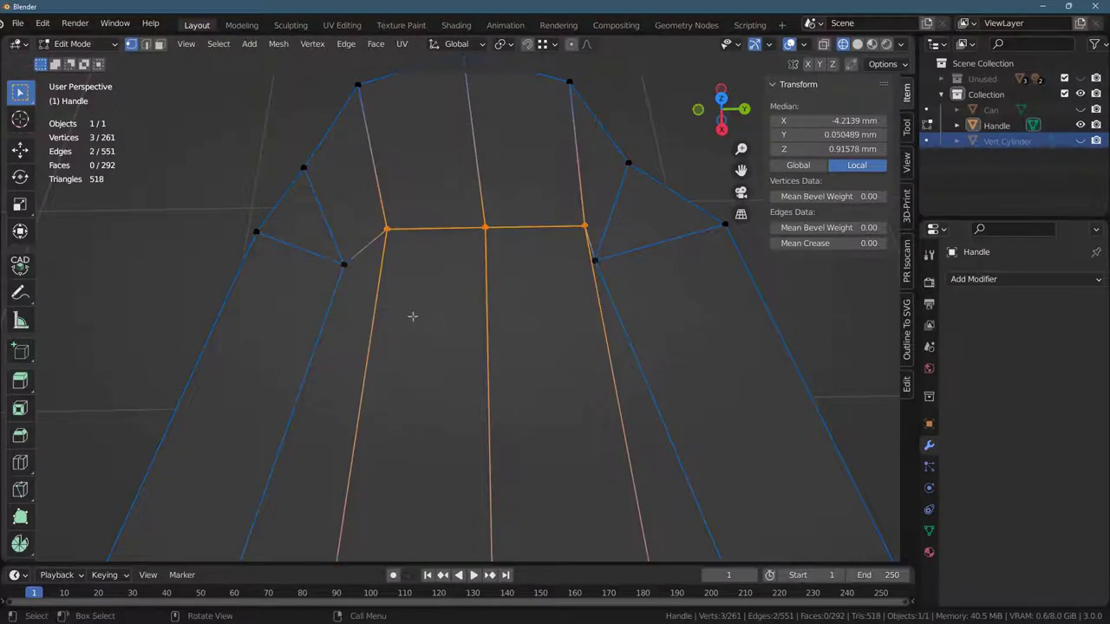
key(m)
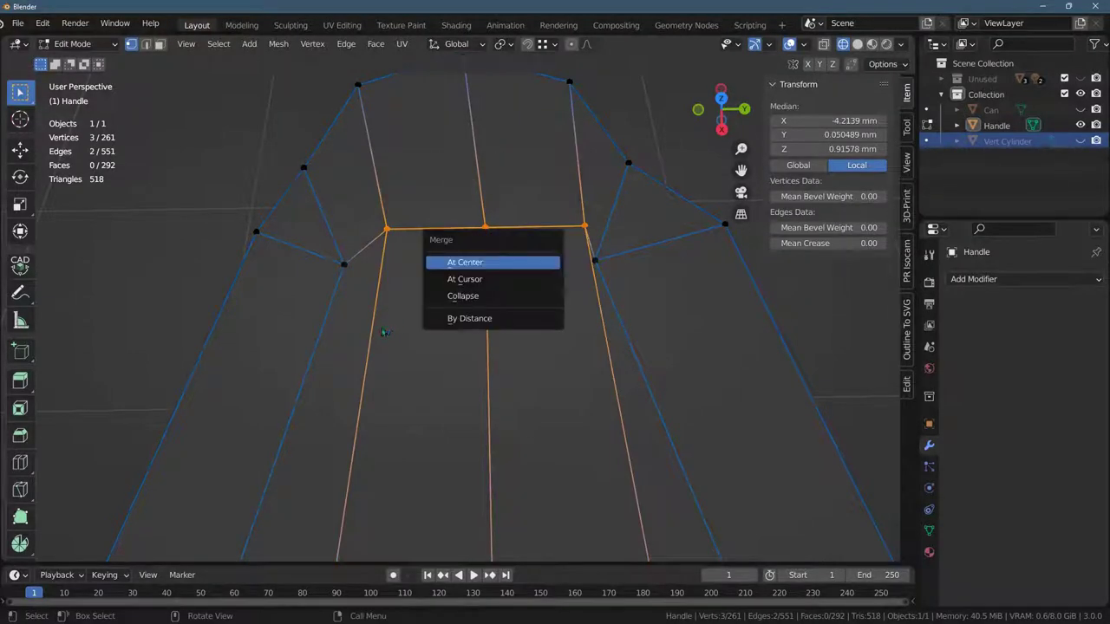
key(Down)
key(Up)
key(Down)
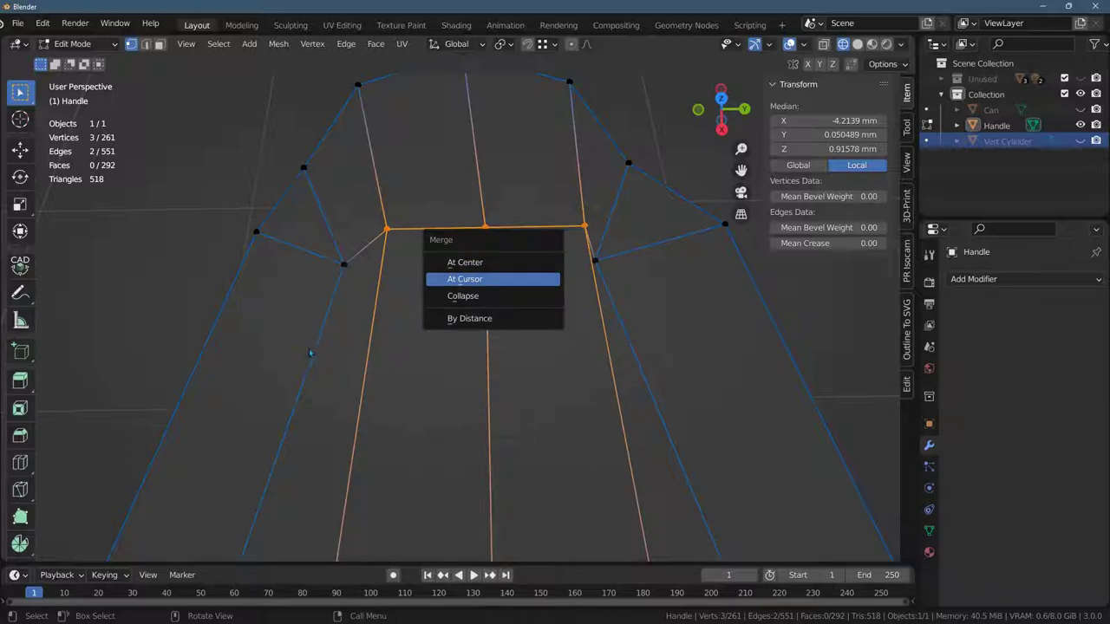
key(Up)
key(Return)
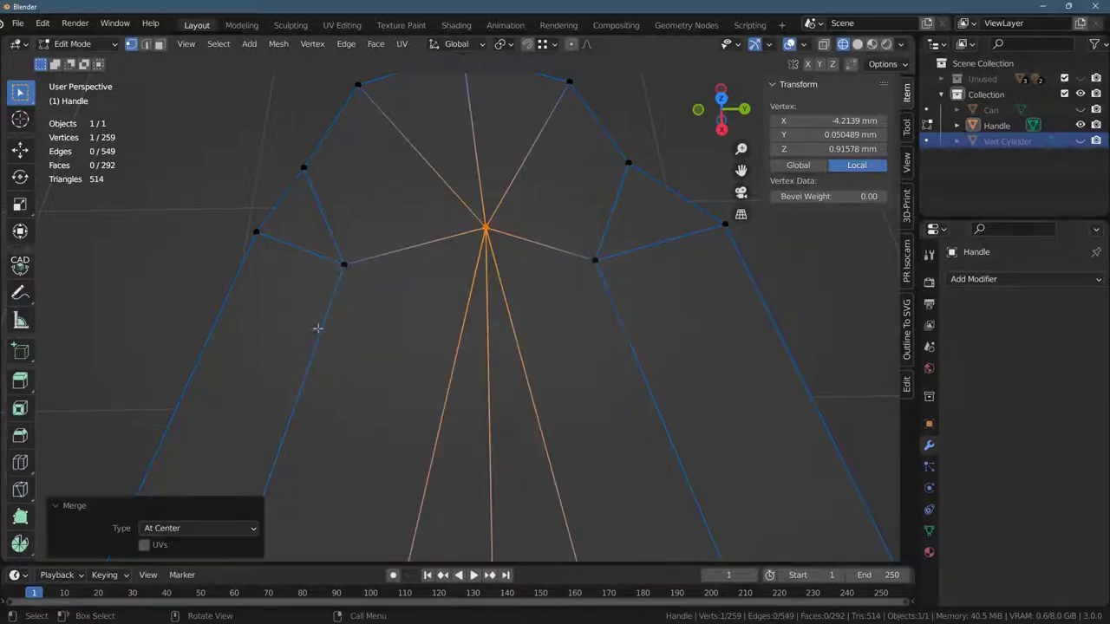
Move the merged vertex about 0.38 mm in the positive X direction and reshow the Vert Cylinder.
middle_drag(327, 290, 374, 286)
key(g)
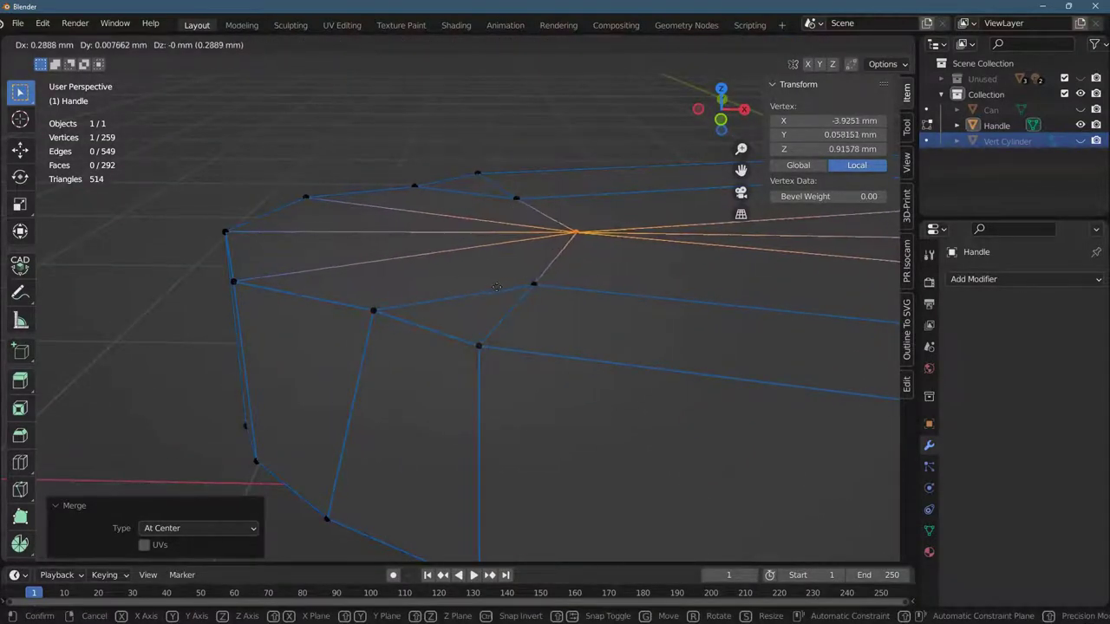
click(438, 285)
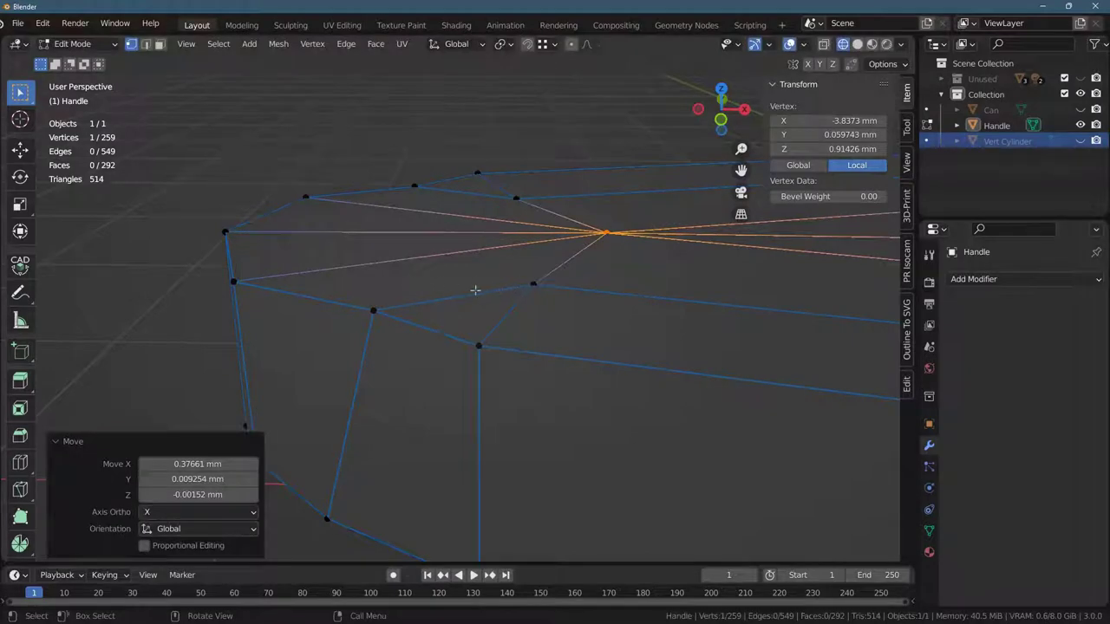
middle_drag(460, 275, 215, 185)
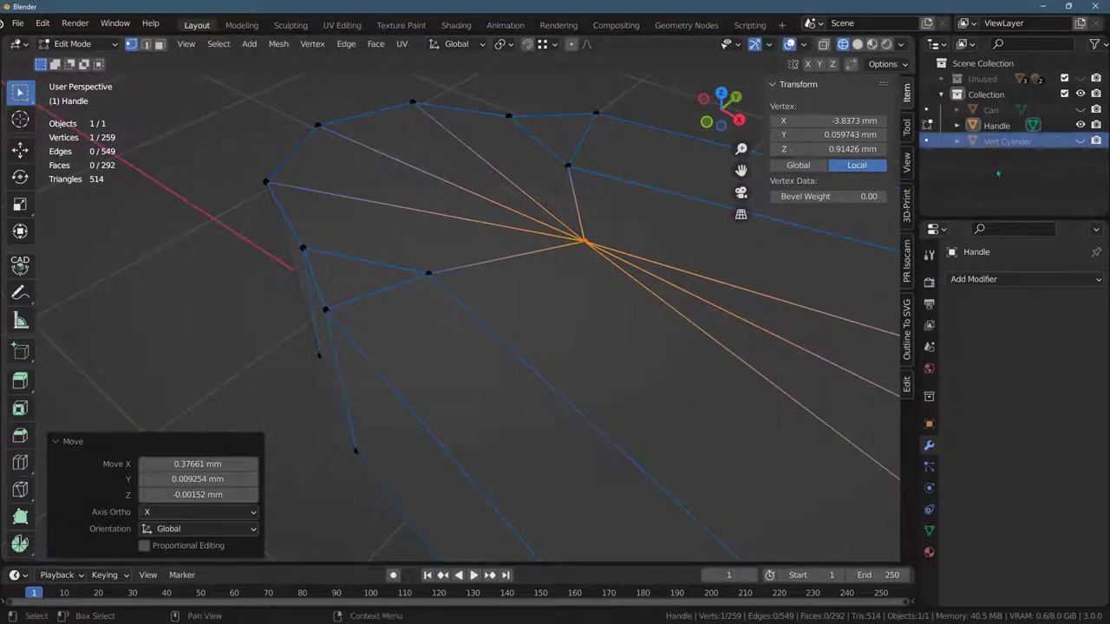
key(alt+h)
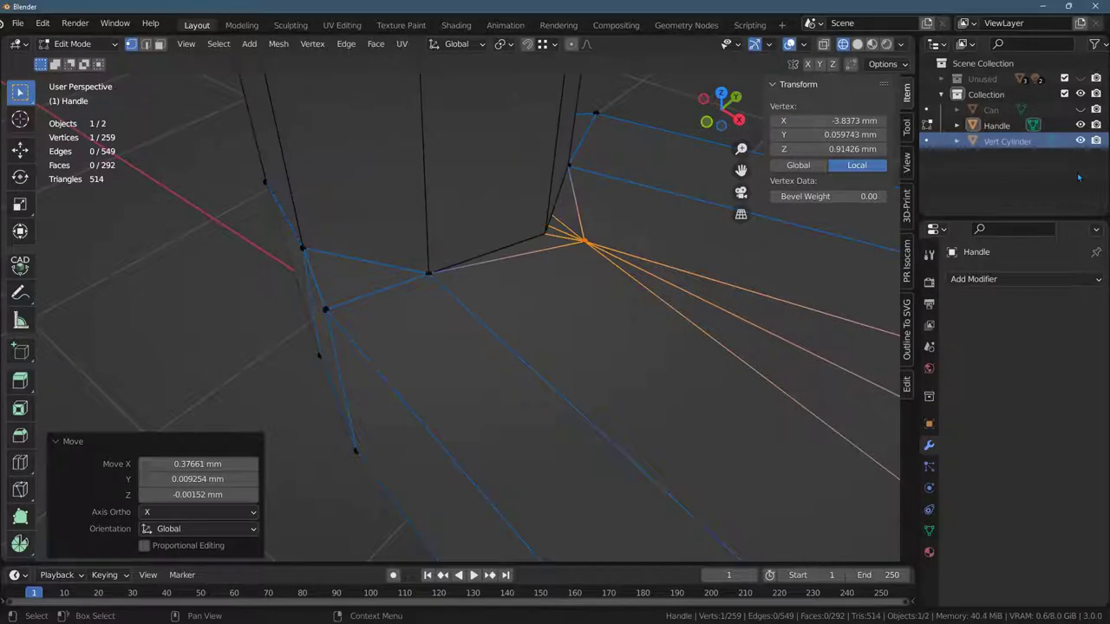
Snap the merged handle vertex onto the innermost vertex of the Vert Cylinder's lower rim.
drag(563, 223, 609, 255)
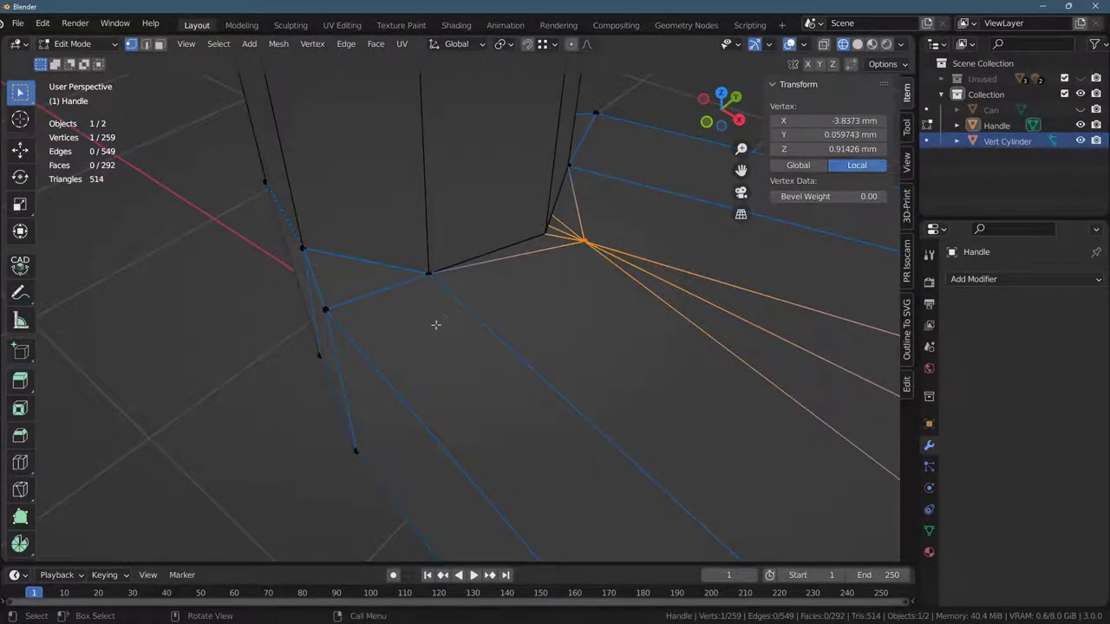
key(g)
key(ctrl)
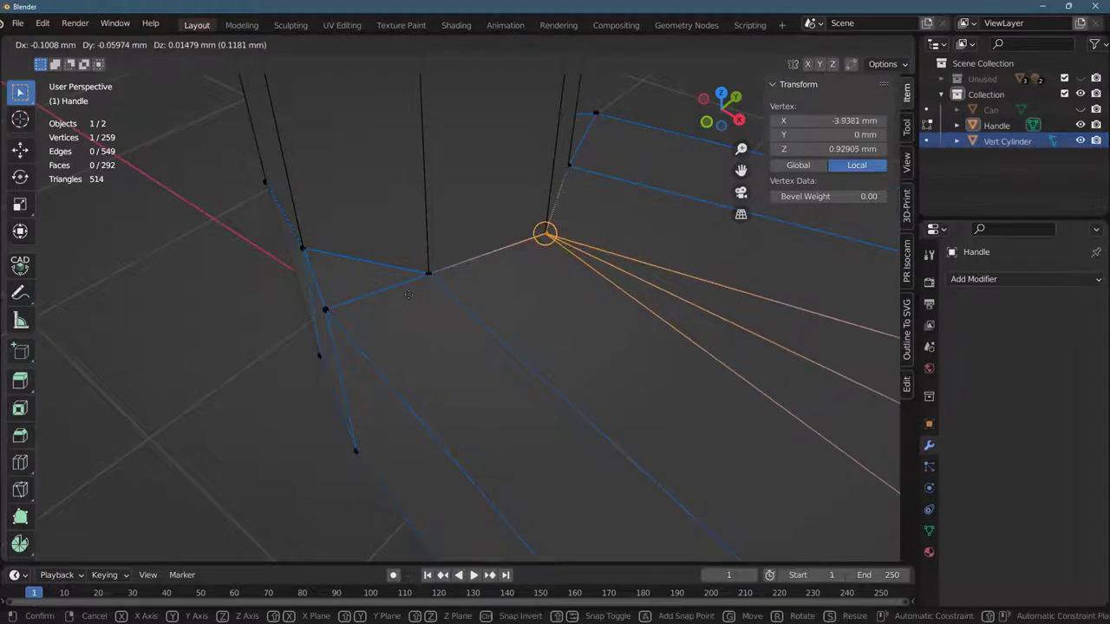
click(408, 295)
Inspect the handle's aligned lower corner, and select the handle vertex beside the Vert Cylinder's rim at the upper corner.
mouse_move(408, 297)
middle_down()
mouse_move(277, 223)
mouse_move(403, 305)
middle_up()
middle_drag(293, 159, 395, 352)
middle_drag(408, 336, 470, 449)
middle_drag(541, 352, 279, 327)
scroll(153, 260, up, 3)
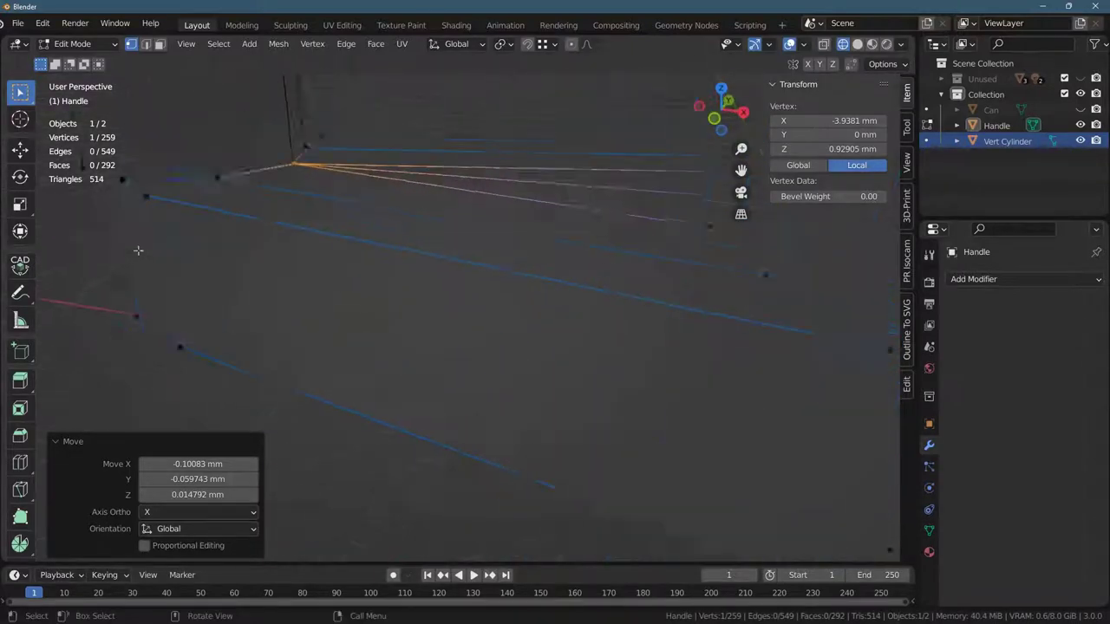
shift+middle_drag(201, 280, 575, 443)
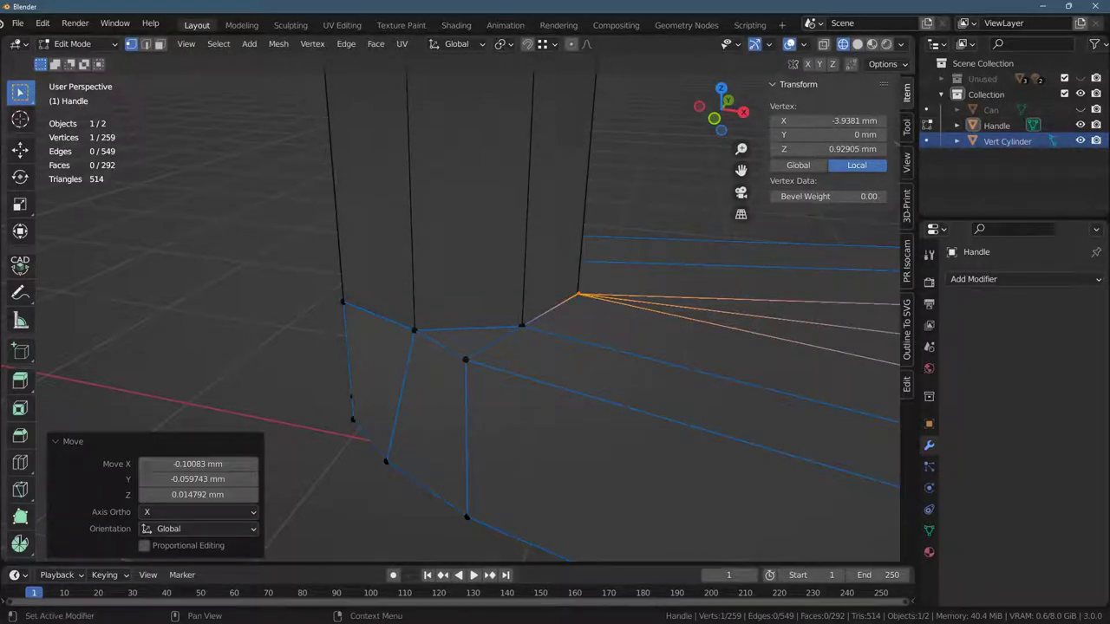
middle_drag(465, 527, 409, 156)
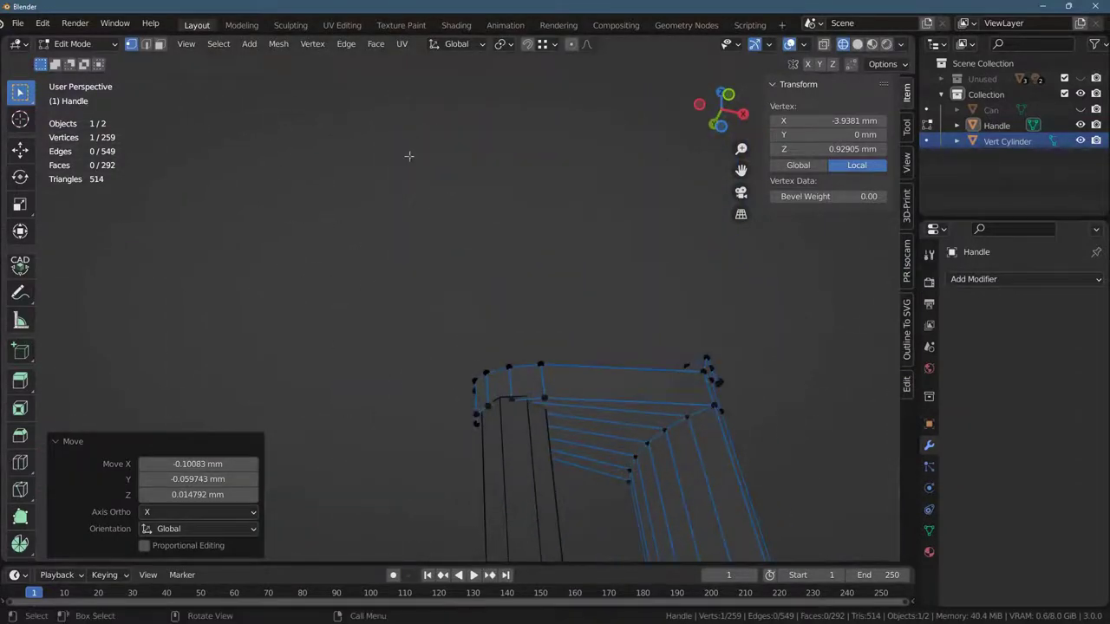
middle_drag(409, 378, 363, 364)
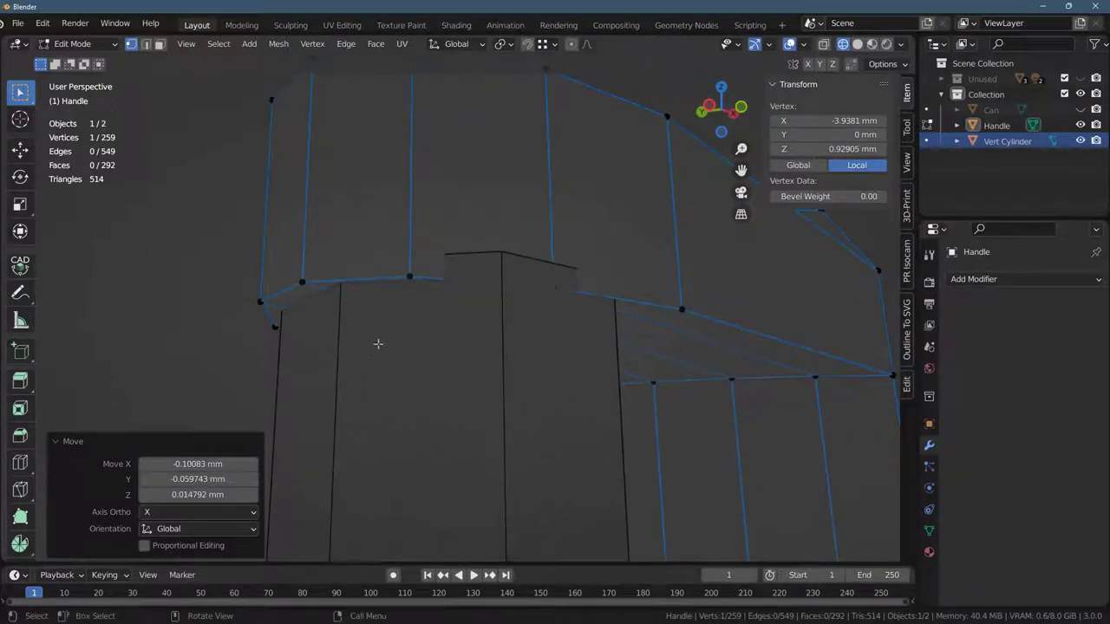
key(g)
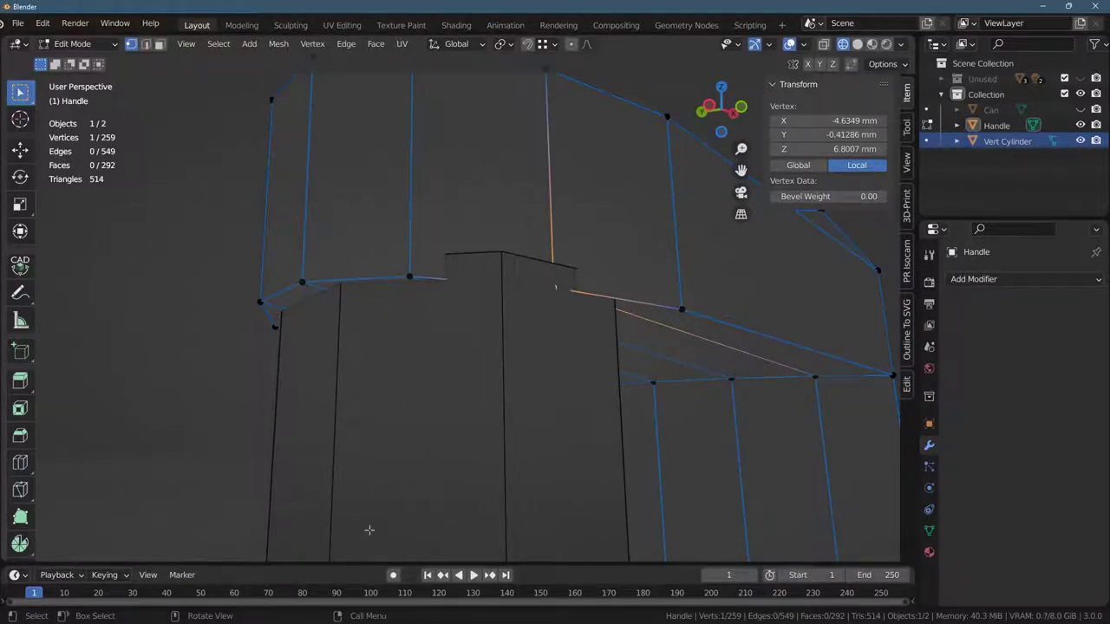
scroll(367, 521, down, 3)
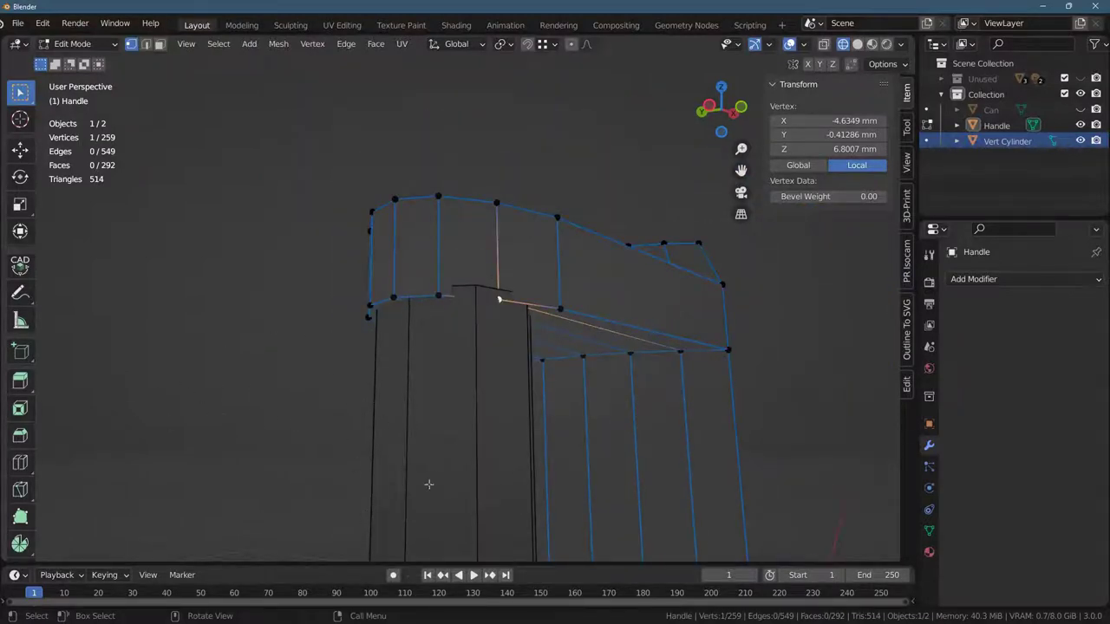
middle_drag(736, 474, 466, 285)
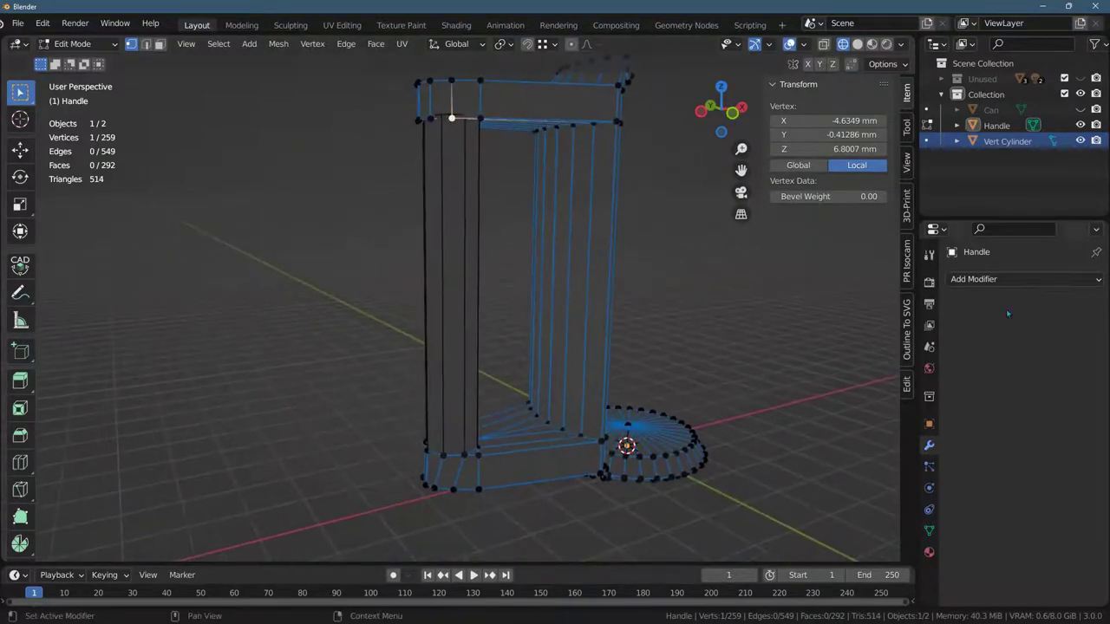